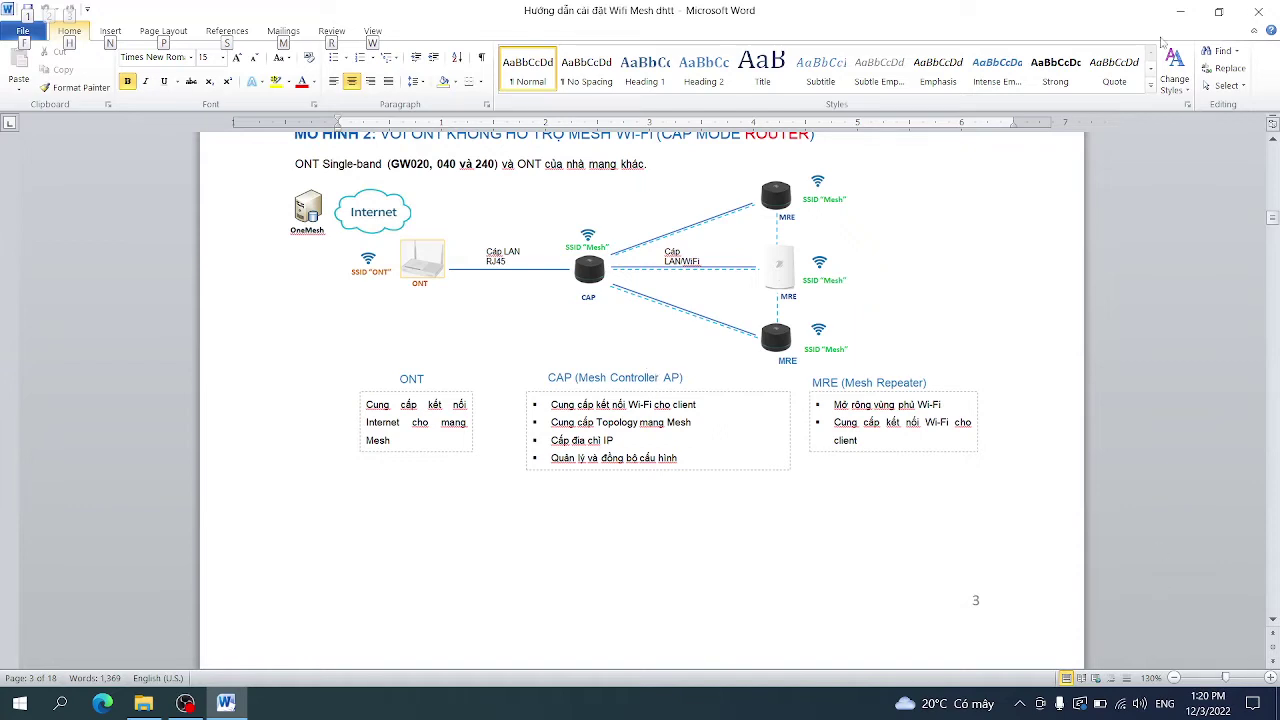
Minimize the Word Wi-Fi Mesh setup guide, open at its Model 2 diagram, to show the desktop
left_click(1179, 12)
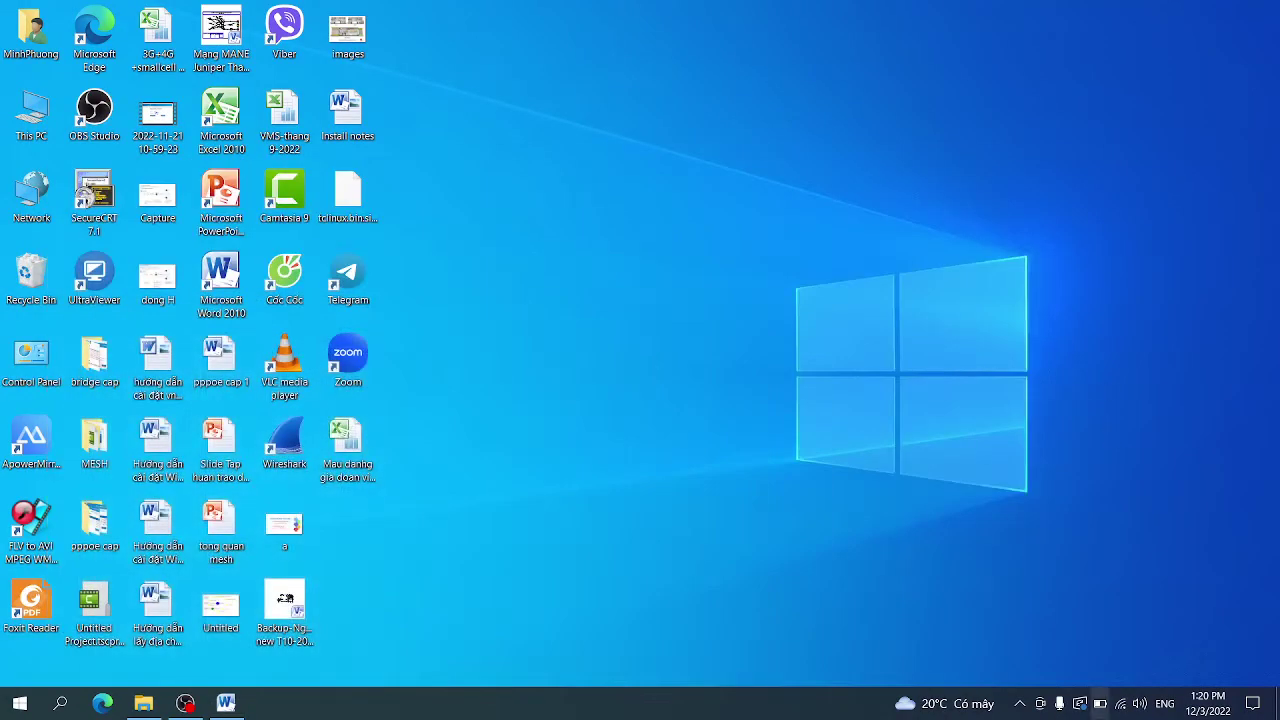
Join the open EW_DD4F94 Wi-Fi network and launch the Cốc Cốc browser
left_click(1128, 712)
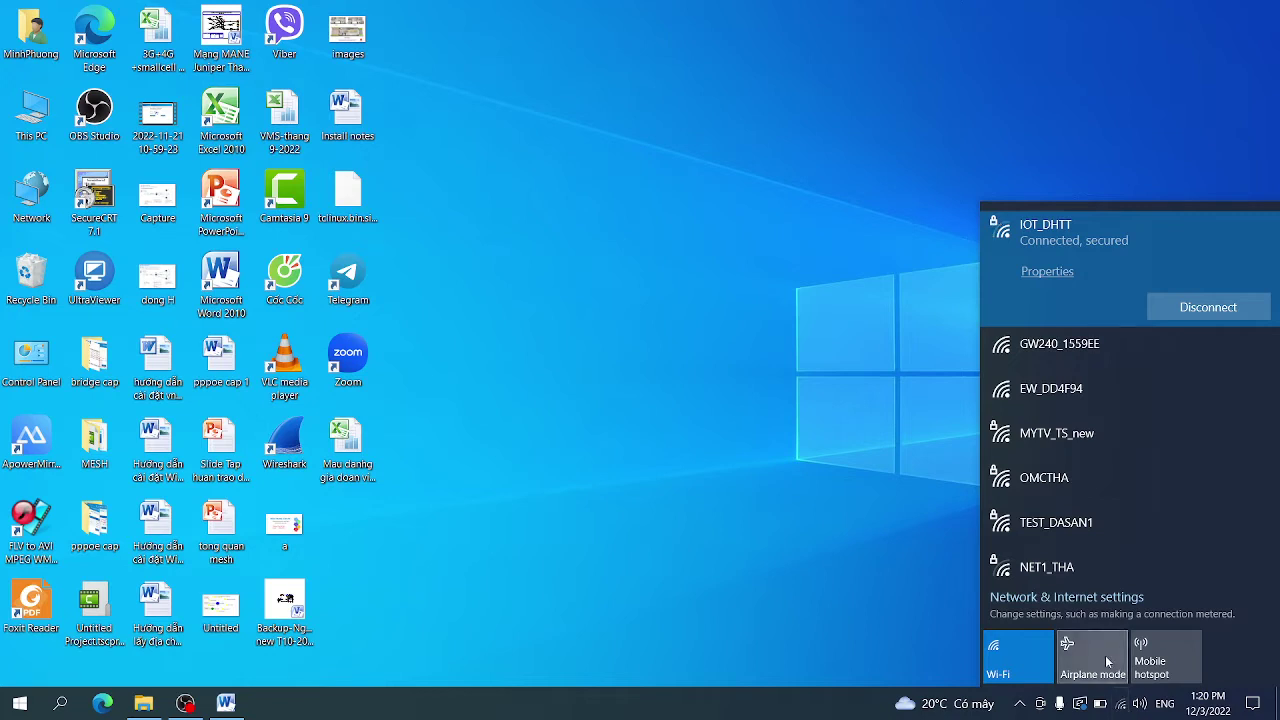
left_click(1113, 405)
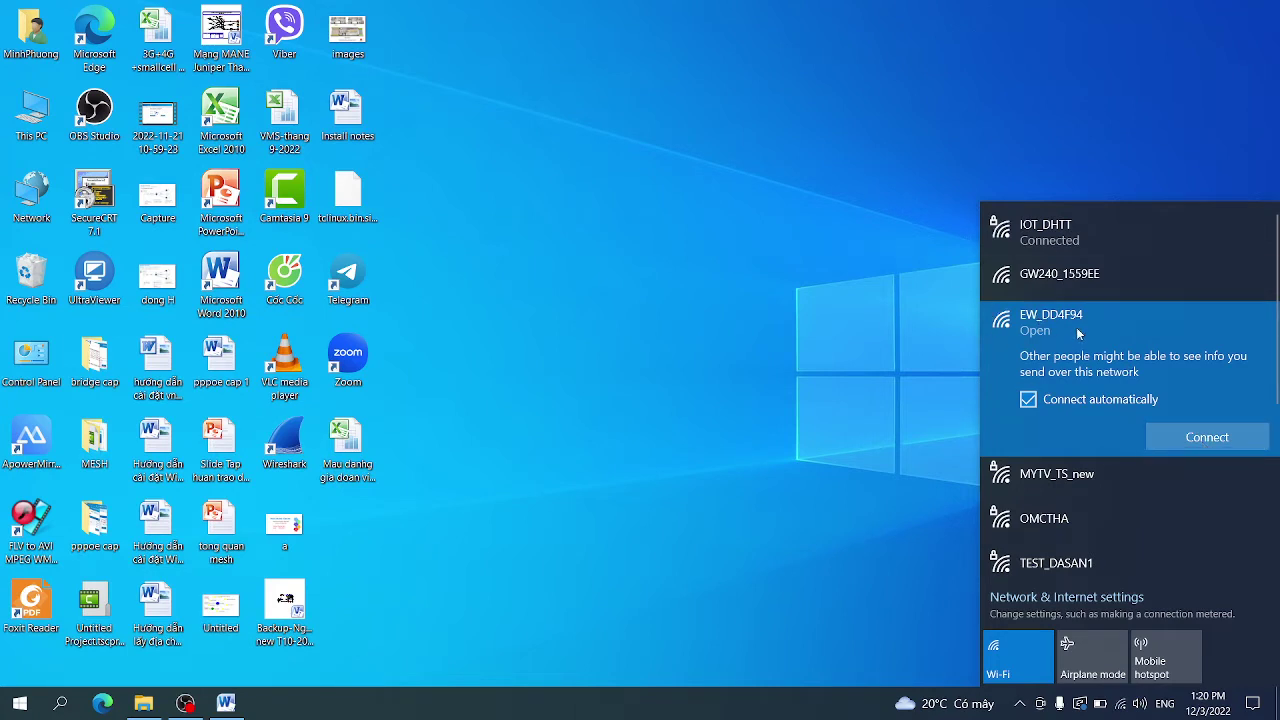
left_click(1183, 437)
left_click(1180, 437)
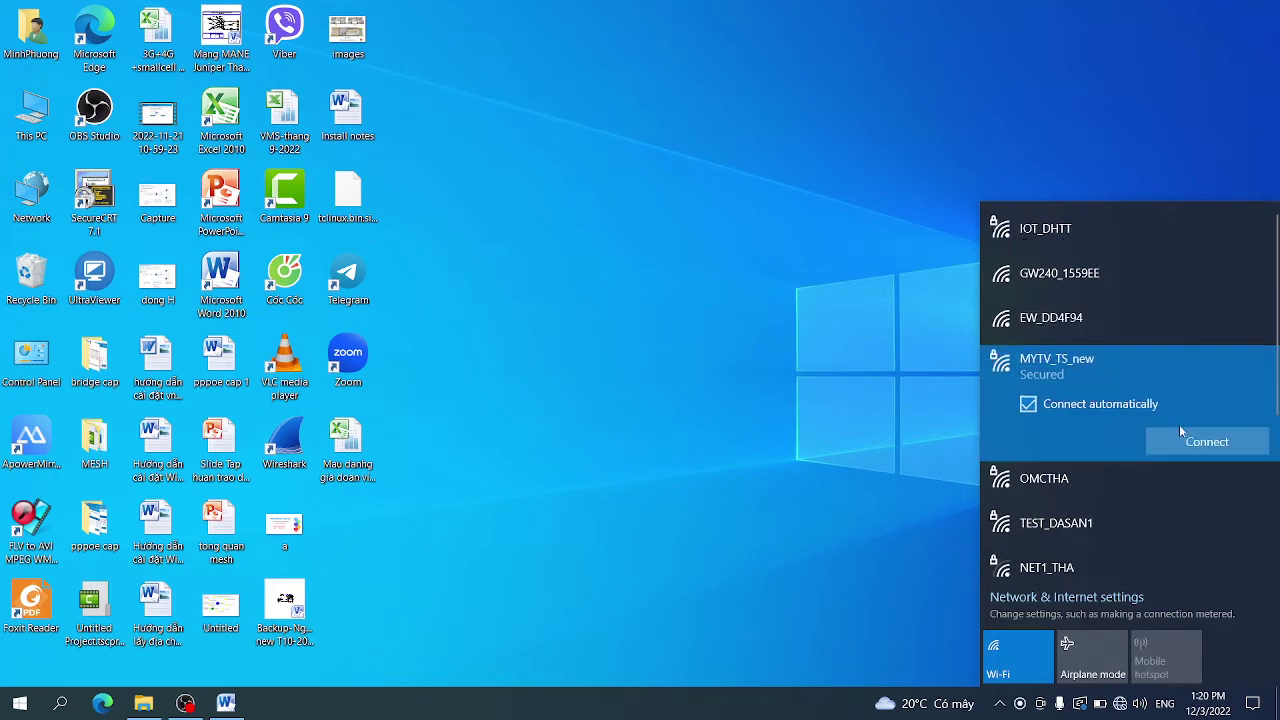
left_click(1130, 338)
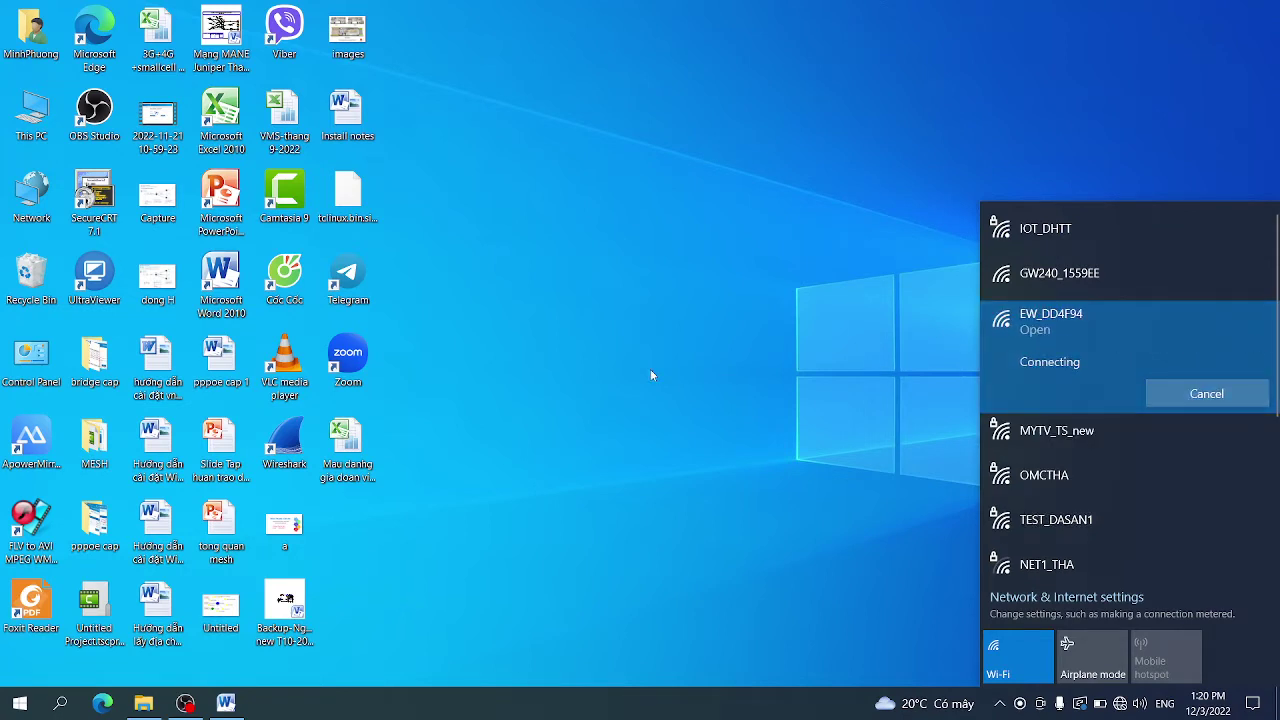
left_click(300, 272)
double_click(300, 272)
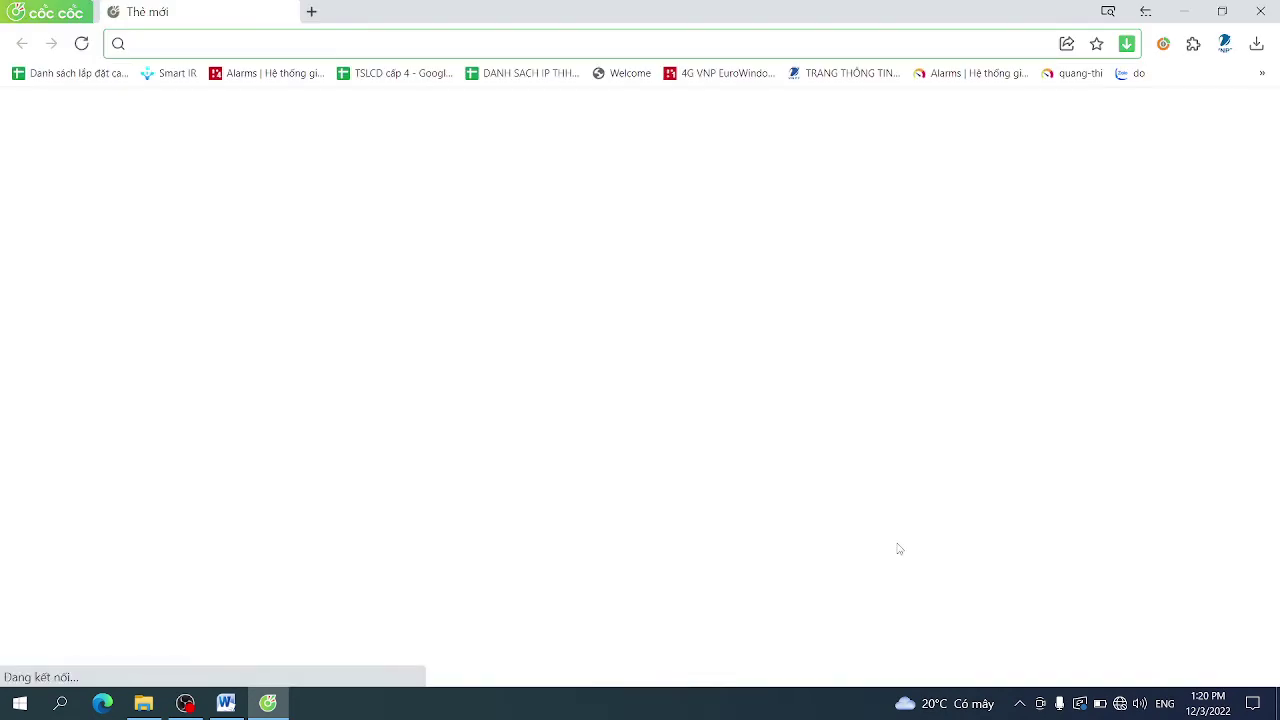
Sign in to the router at 192.168.88.1 with the saved username and the router password
type("192")
key("Return")
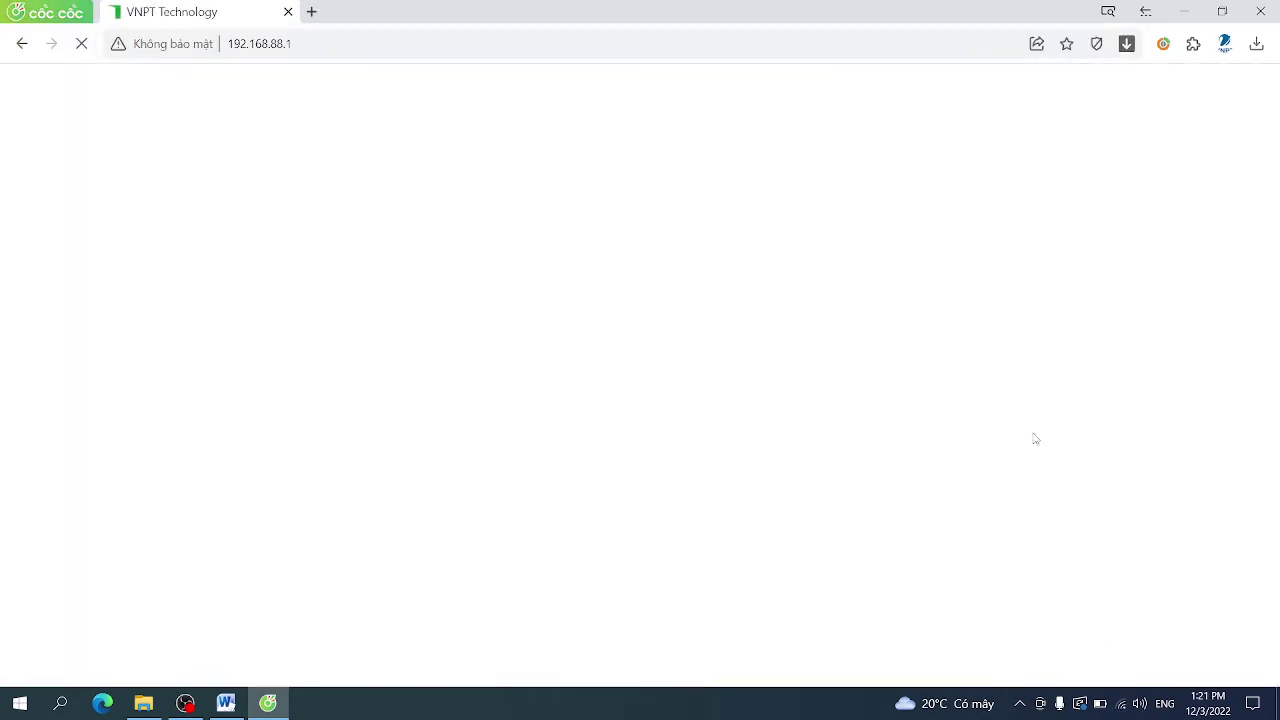
left_click(655, 339)
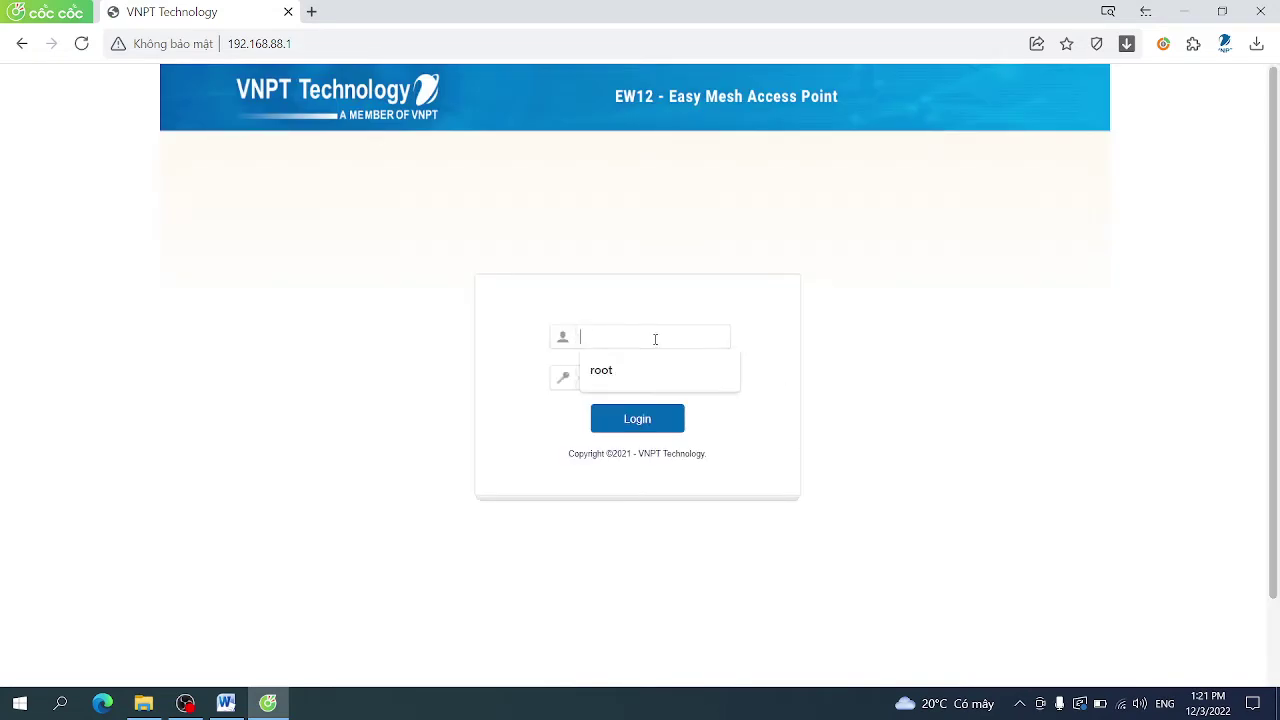
key("Down")
key("Return")
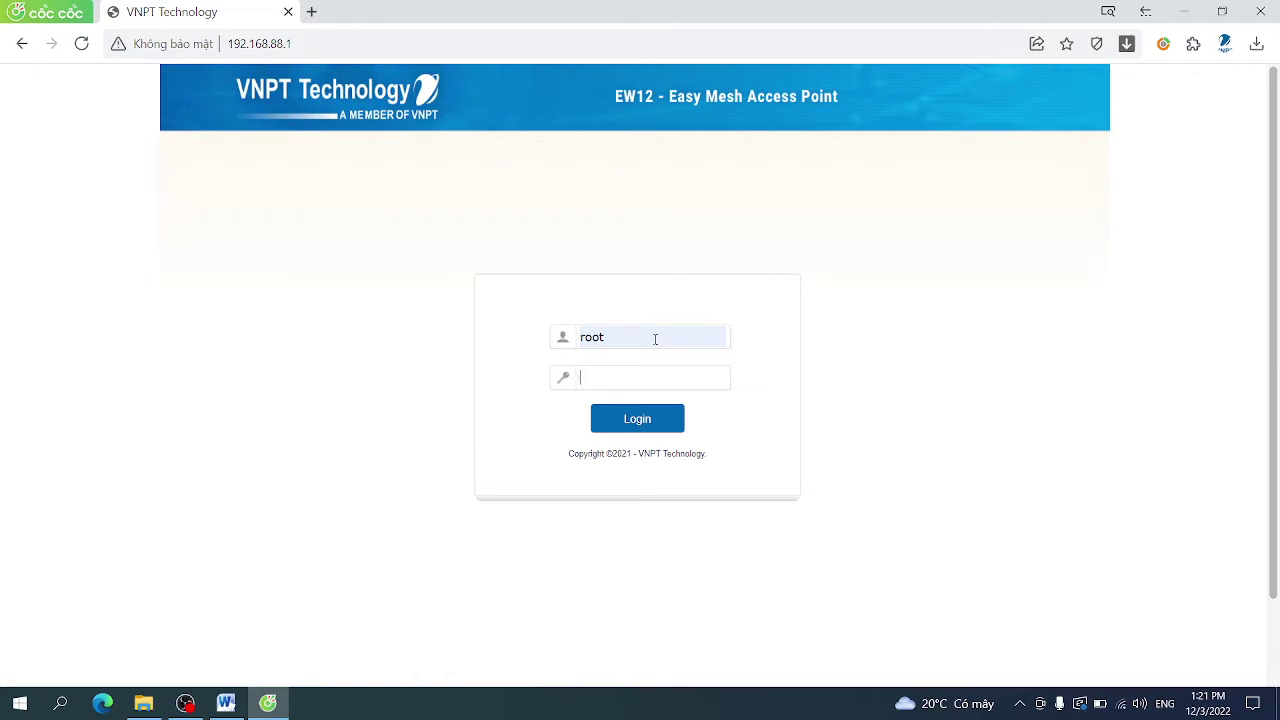
key("Return")
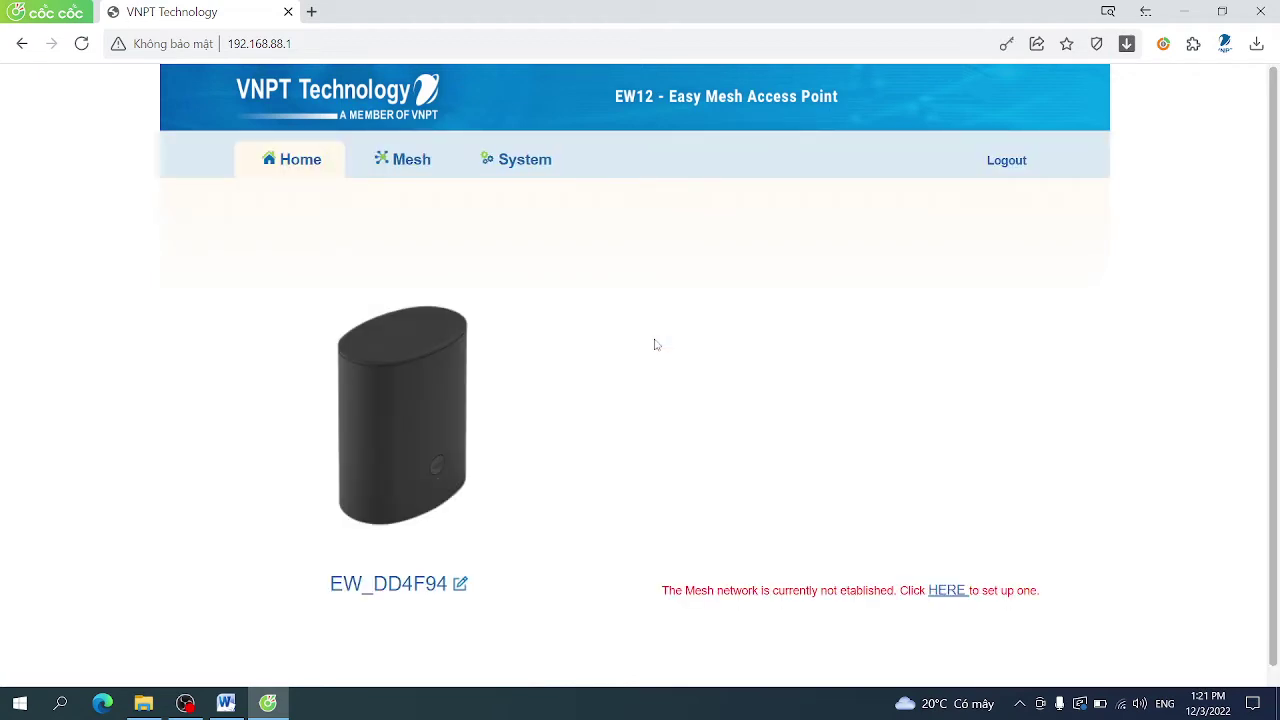
Open the Mesh Network Configuration page, then bring the Word guide back
left_click_drag(1278, 198, 1262, 136)
left_click(410, 166)
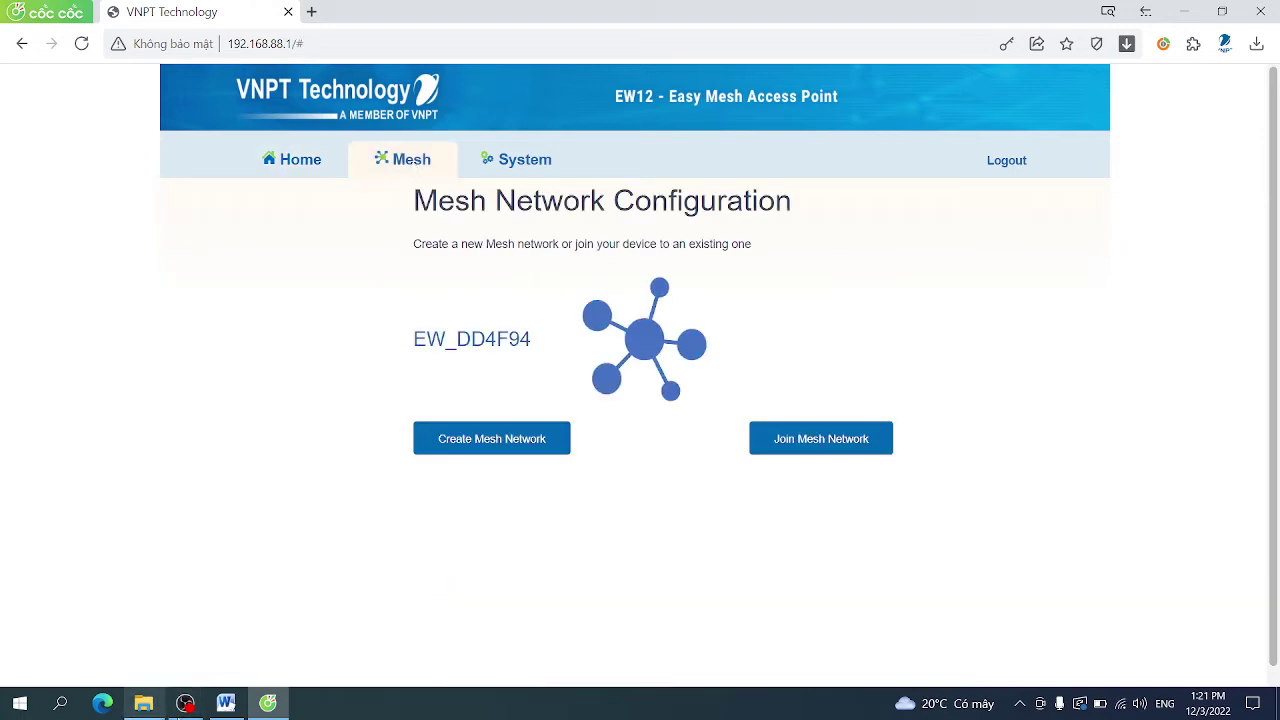
left_click(226, 703)
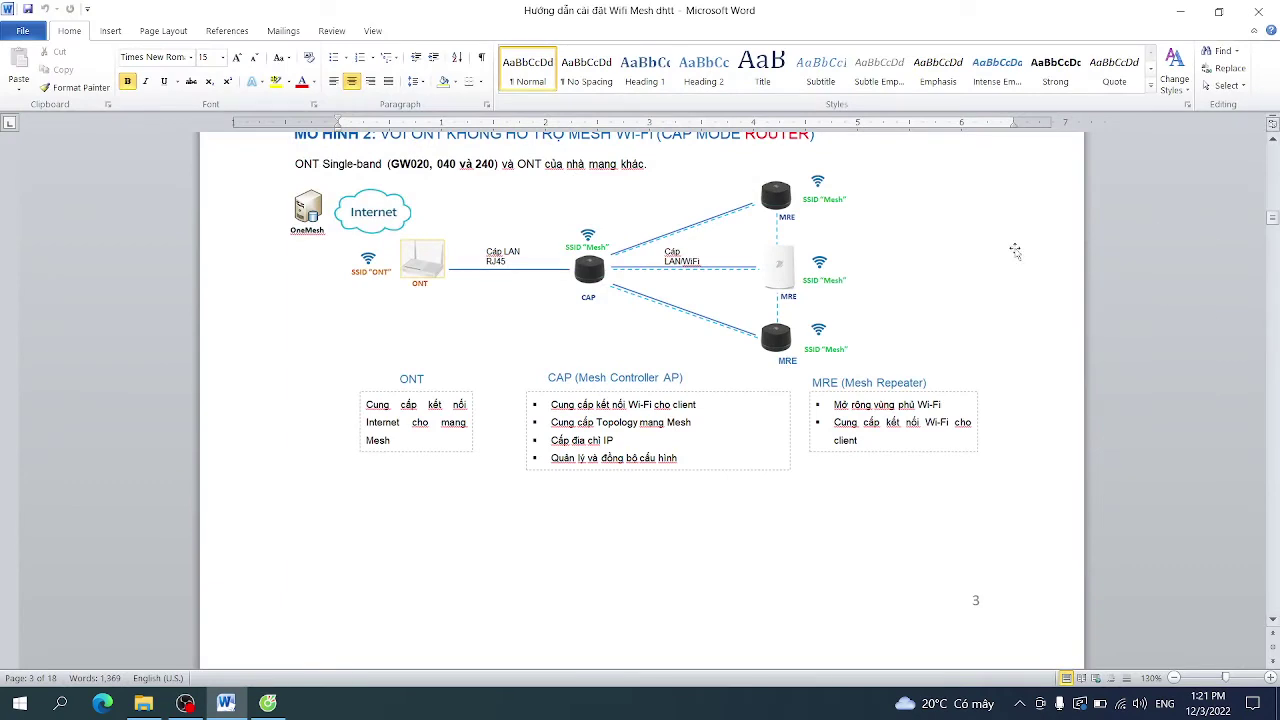
Compare the MÔ HÌNH 2 and MÔ HÌNH 3 diagrams, then return to the browser's Mesh page
scroll(1015, 250, "up", 1)
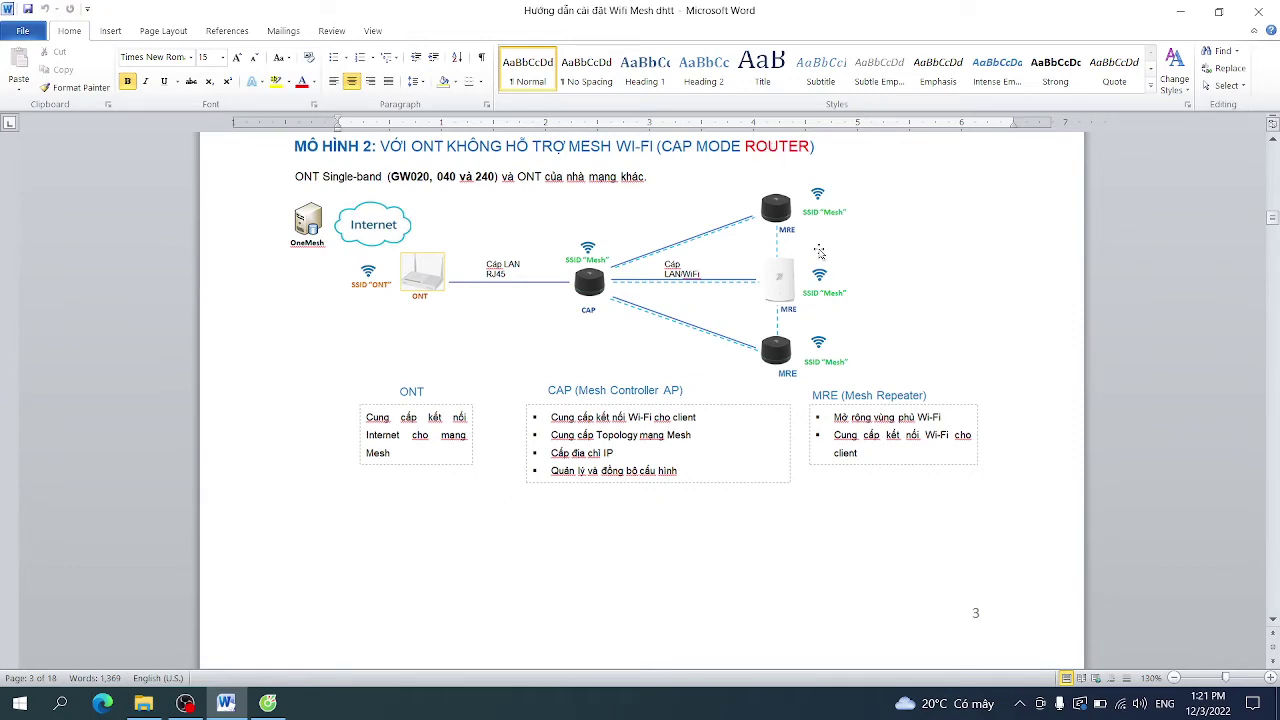
scroll(819, 250, "down", 6)
scroll(819, 249, "down", 3)
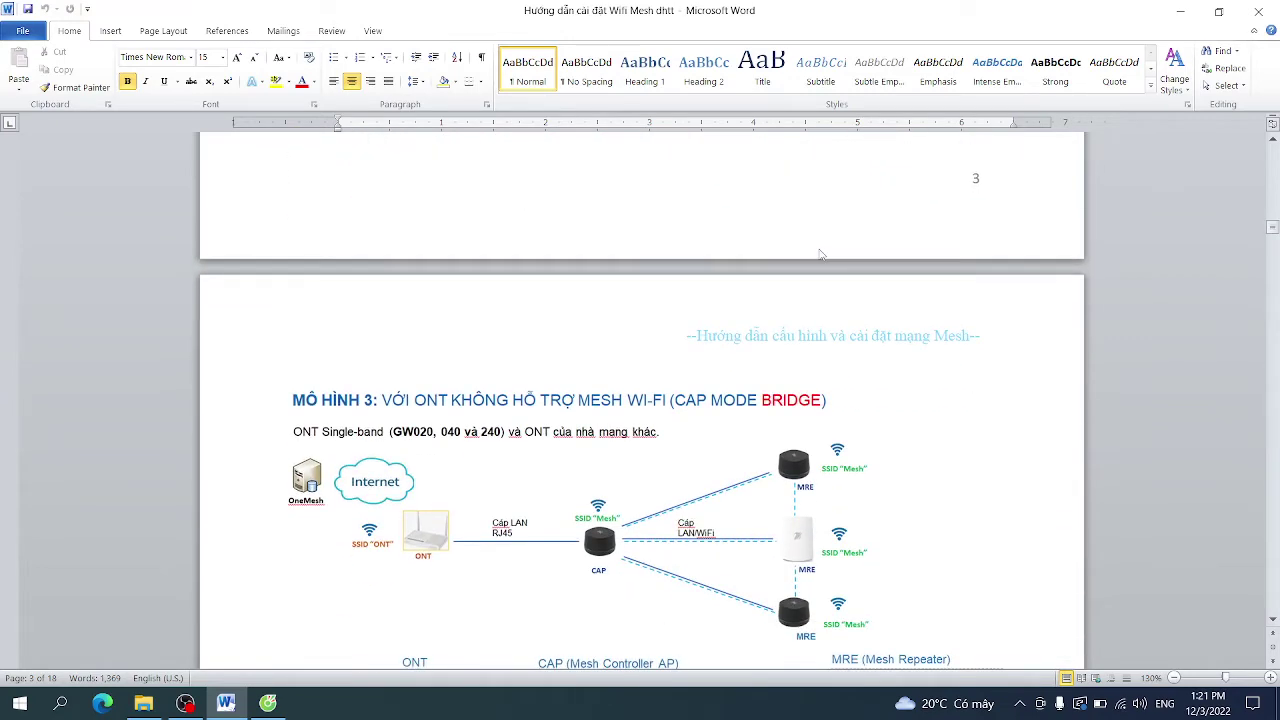
scroll(810, 376, "up", 9)
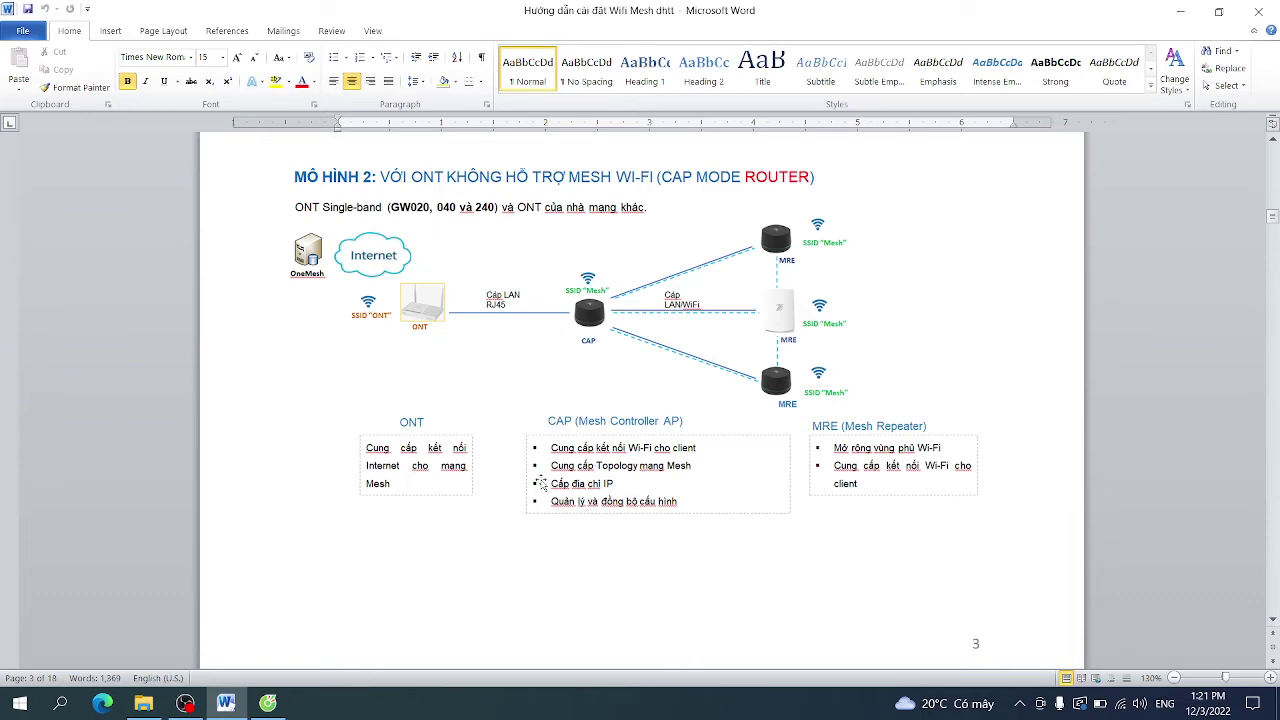
scroll(647, 503, "down", 12)
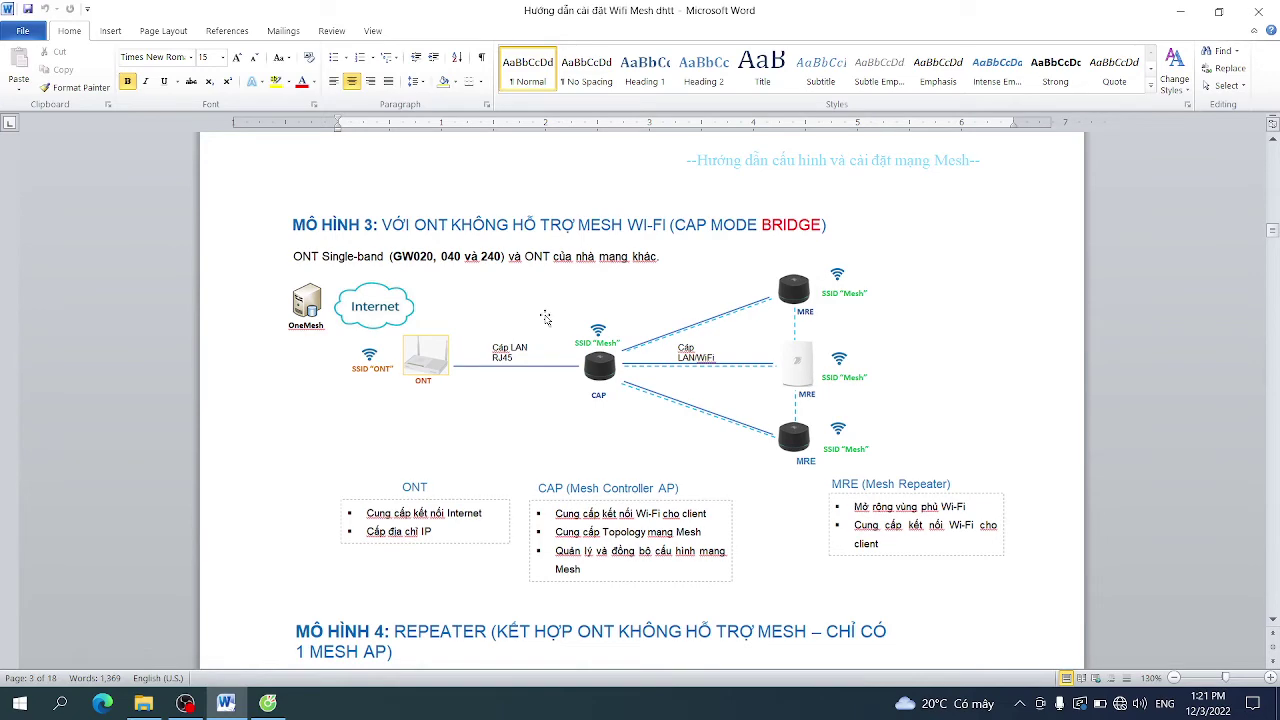
scroll(545, 318, "up", 8)
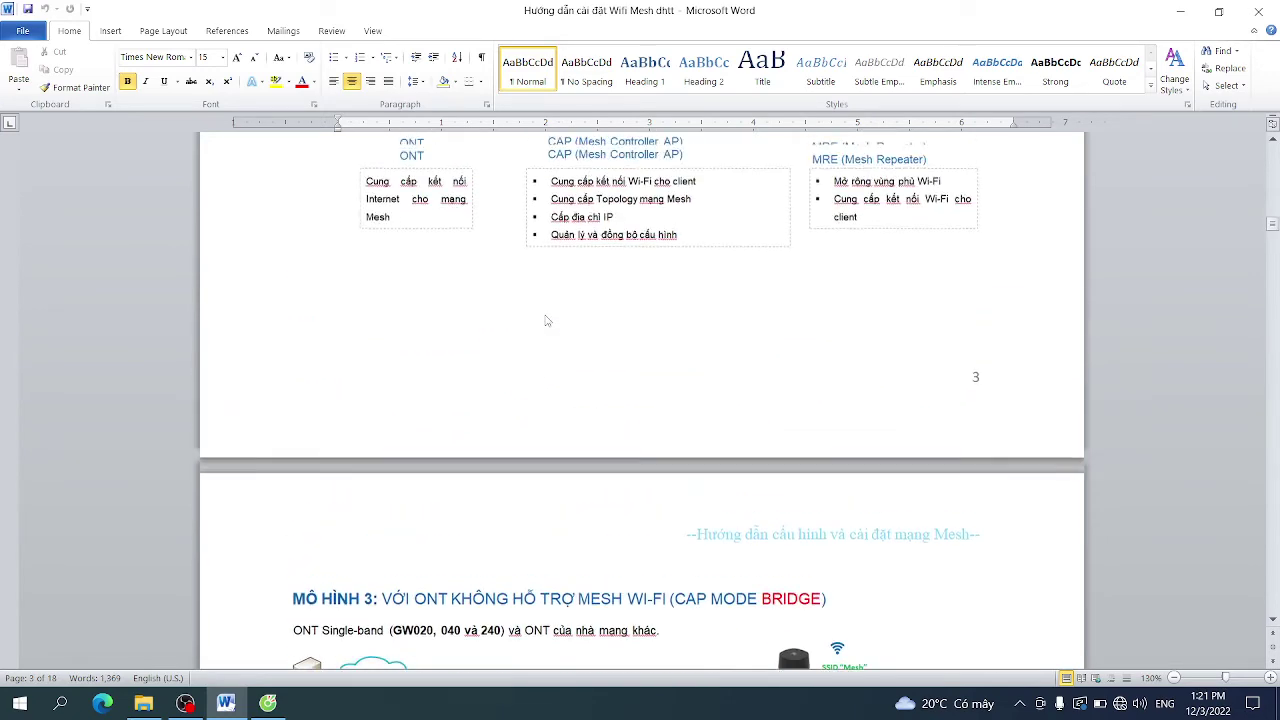
key("alt+Tab")
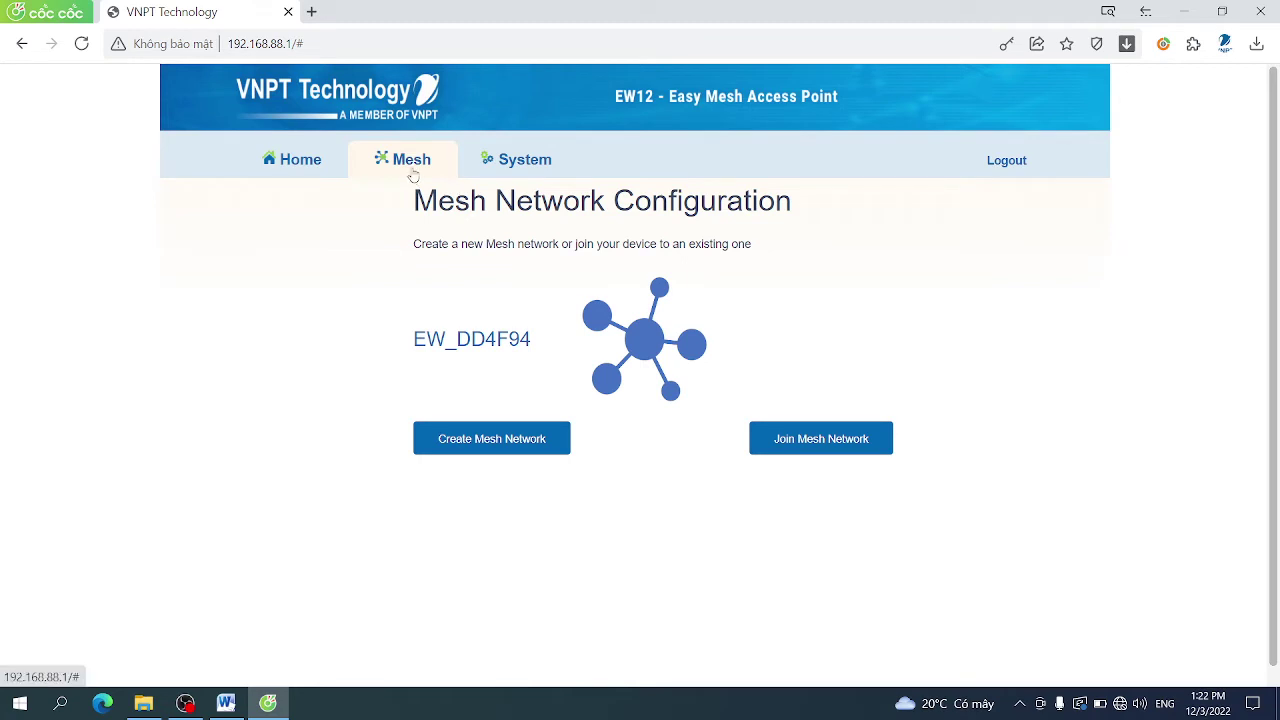
Create a Router Mode mesh with SSID CAP_VNPT and a WPA passphrase, and confirm applying it
left_click(482, 436)
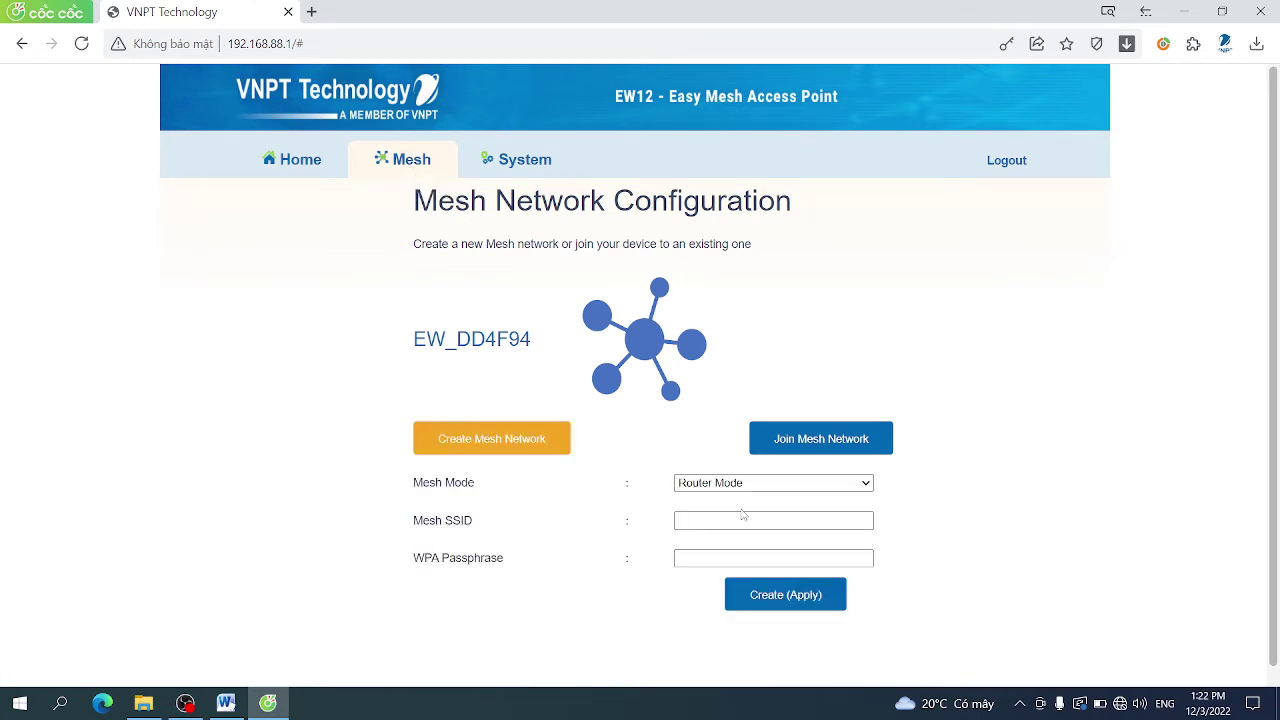
left_click(760, 488)
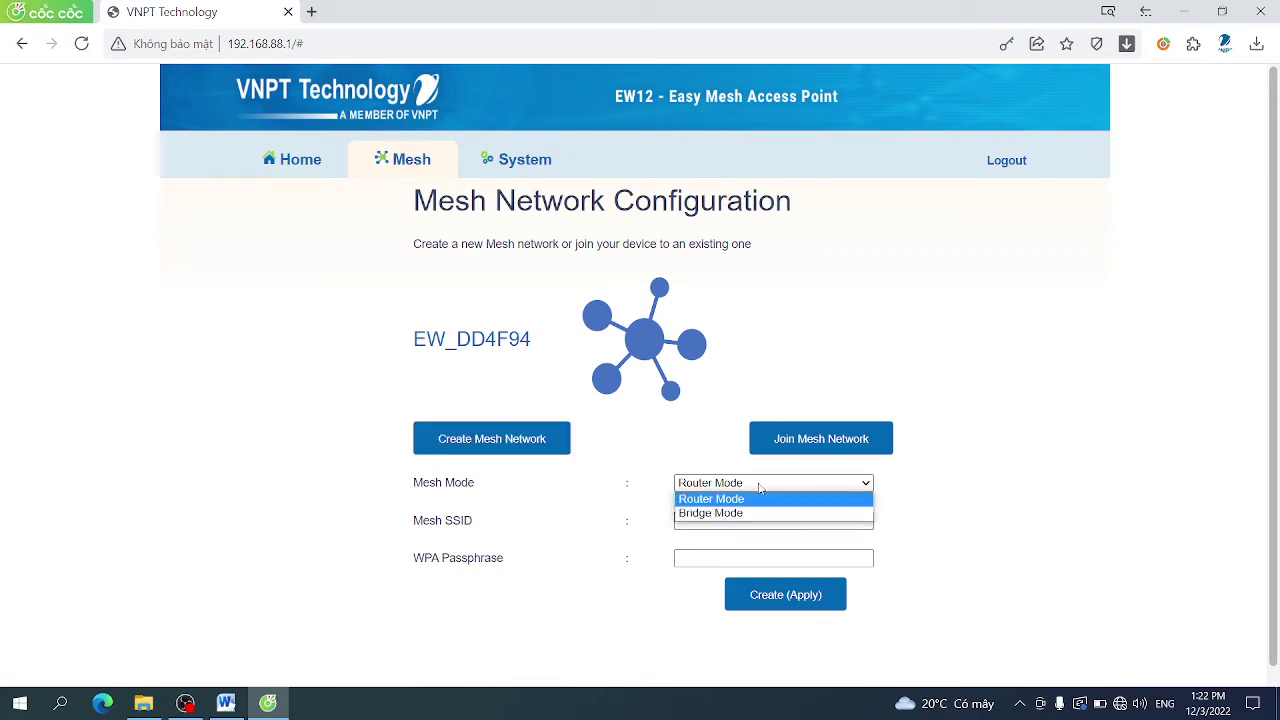
left_click(759, 487)
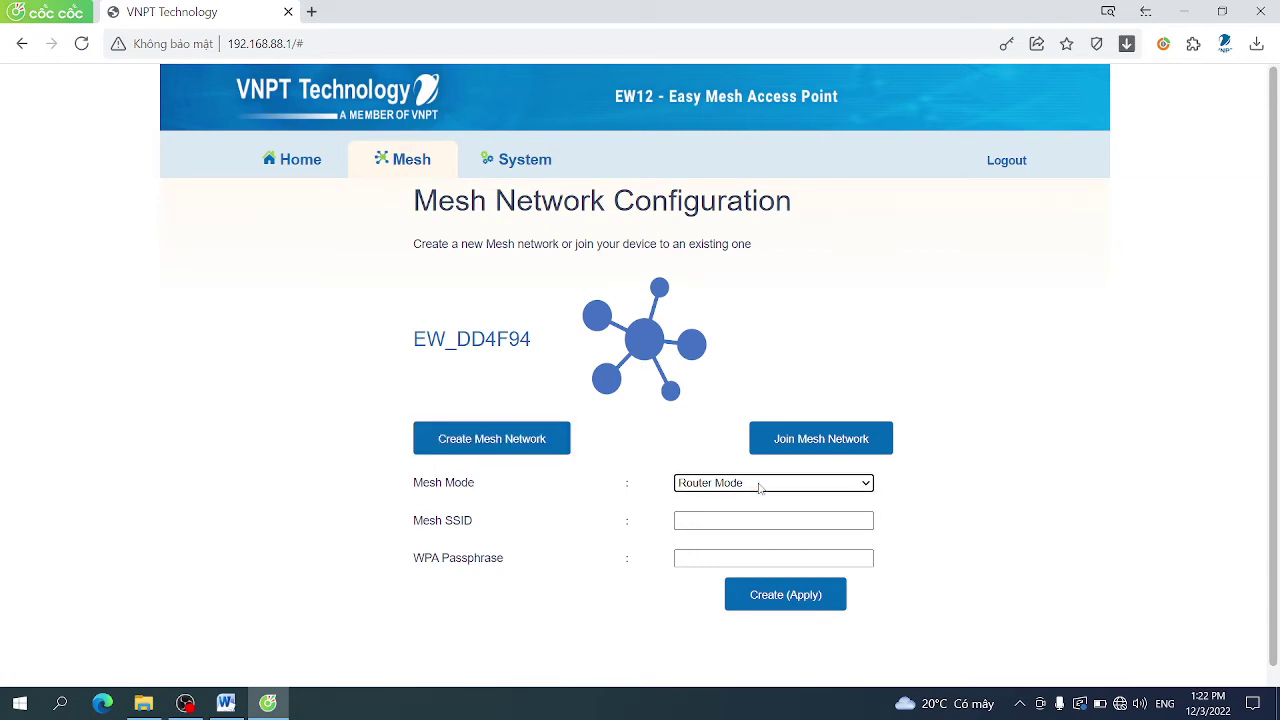
left_click(750, 519)
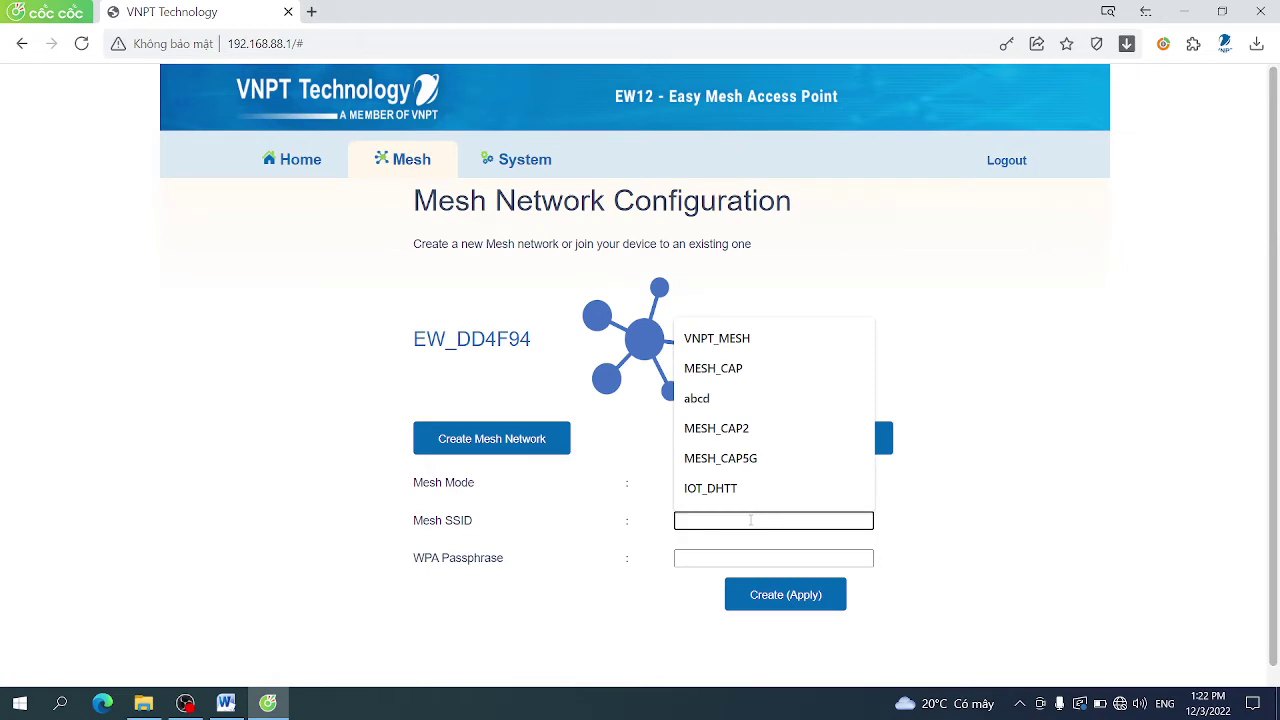
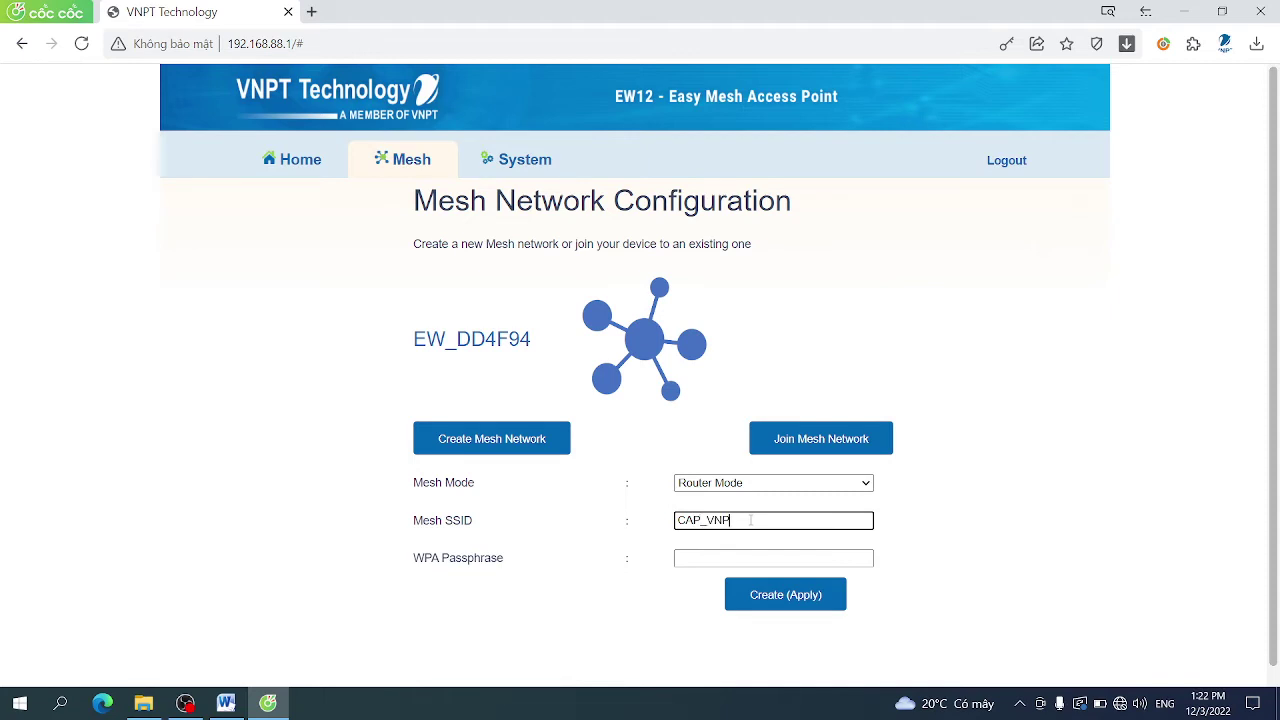
key("Tab")
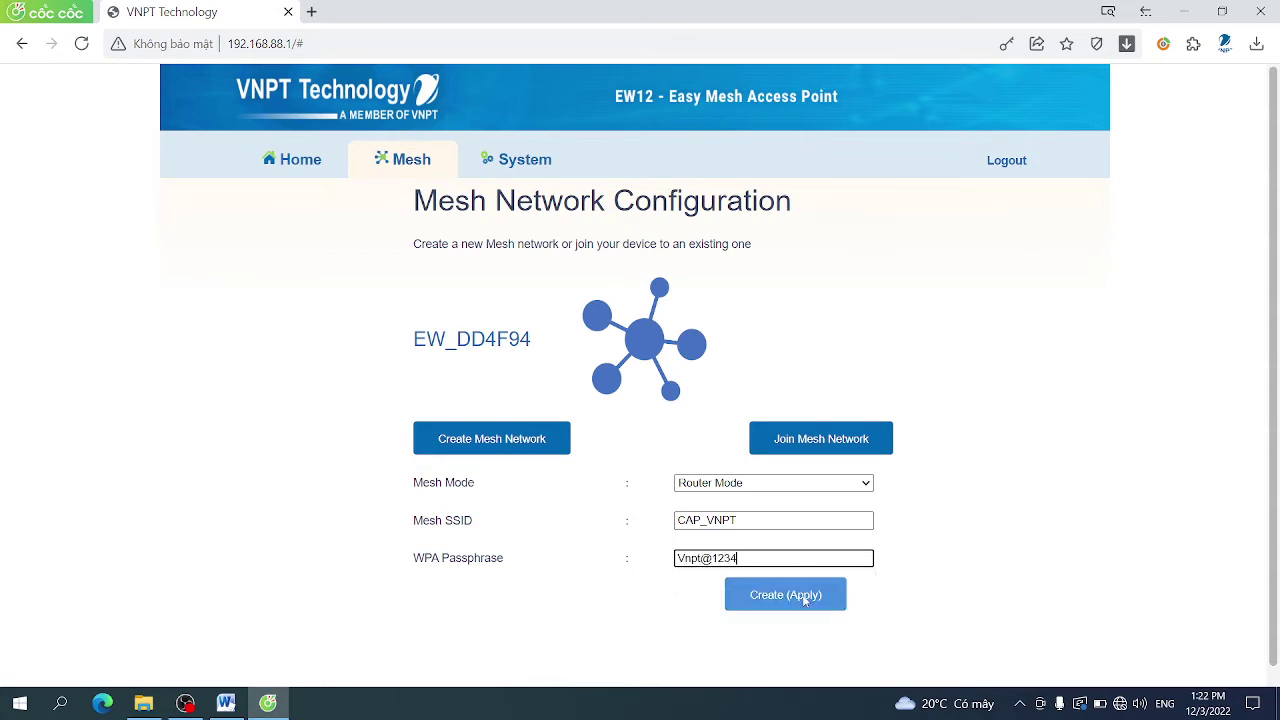
left_click(805, 596)
left_click(727, 161)
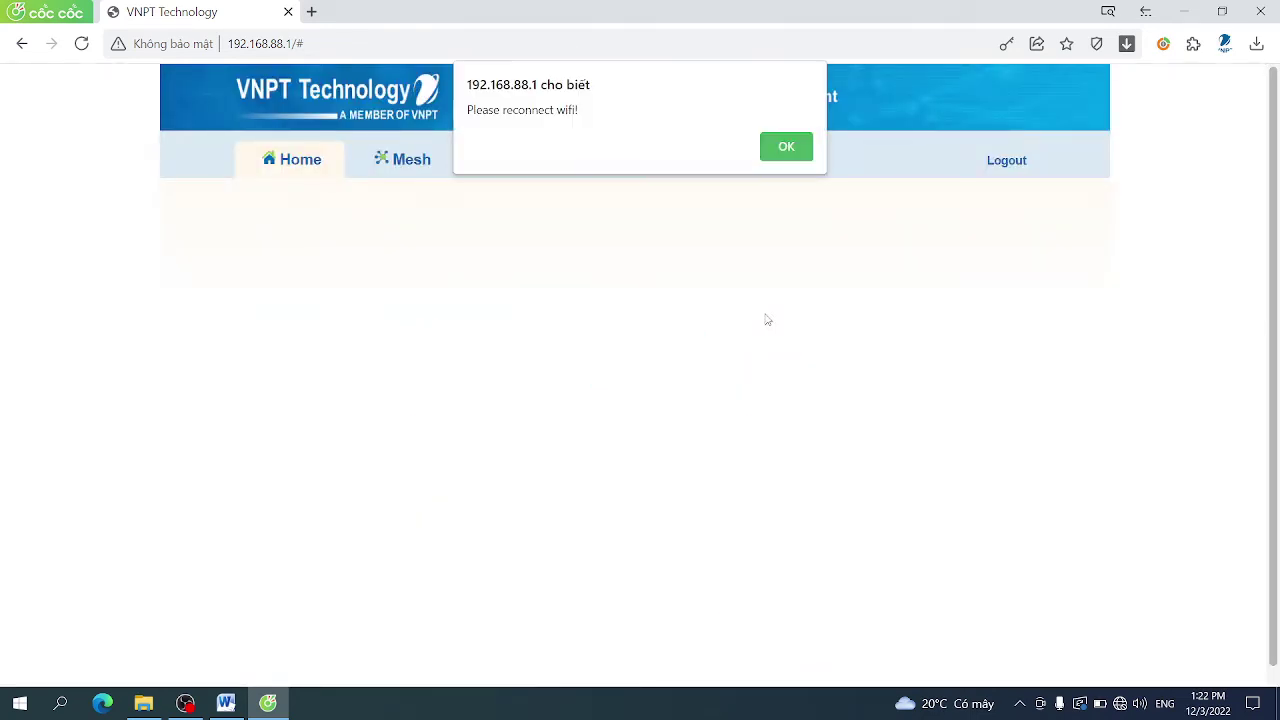
Dismiss the reconnect alert and join the laptop to CAP_VNPT with its security key
left_click(774, 157)
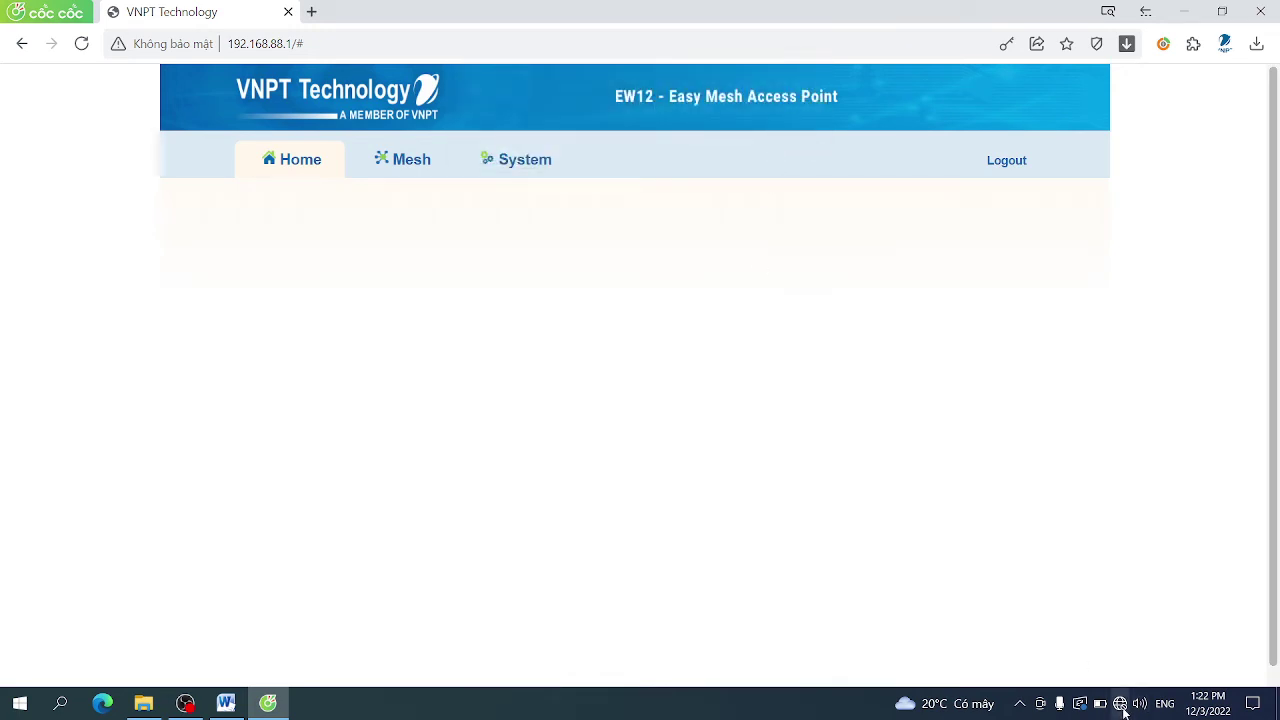
left_click(1121, 704)
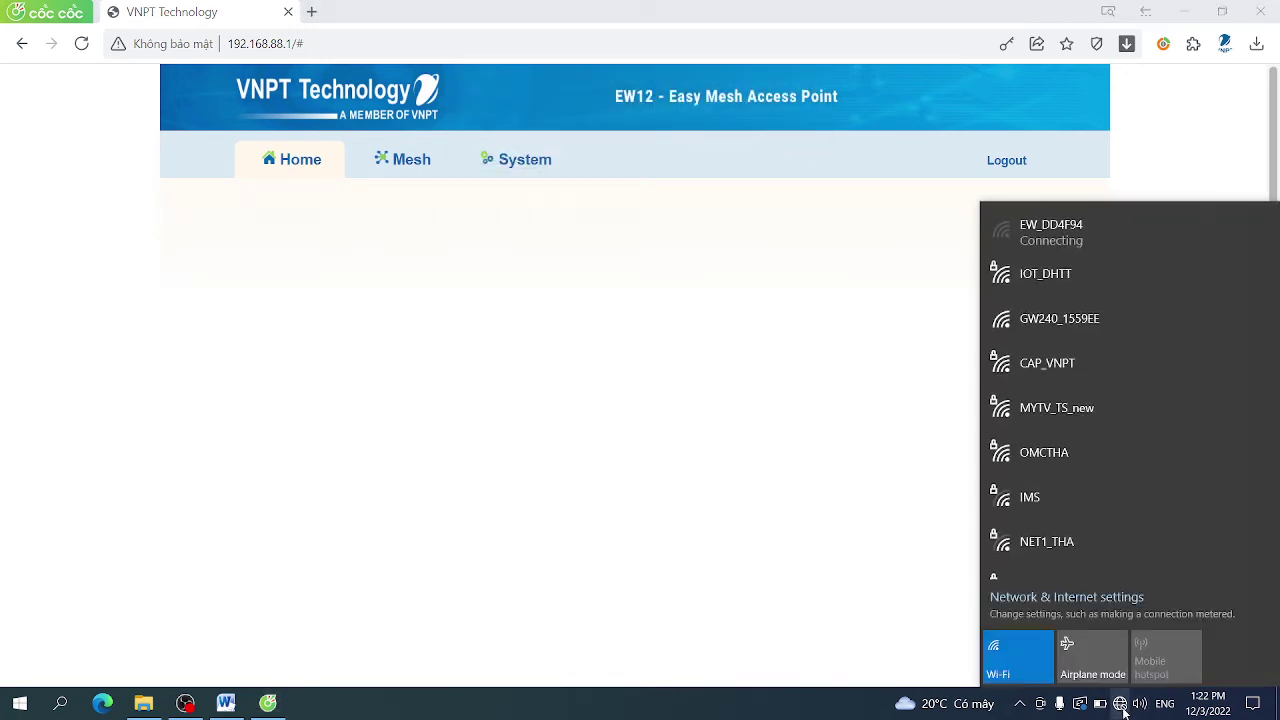
left_click(1060, 369)
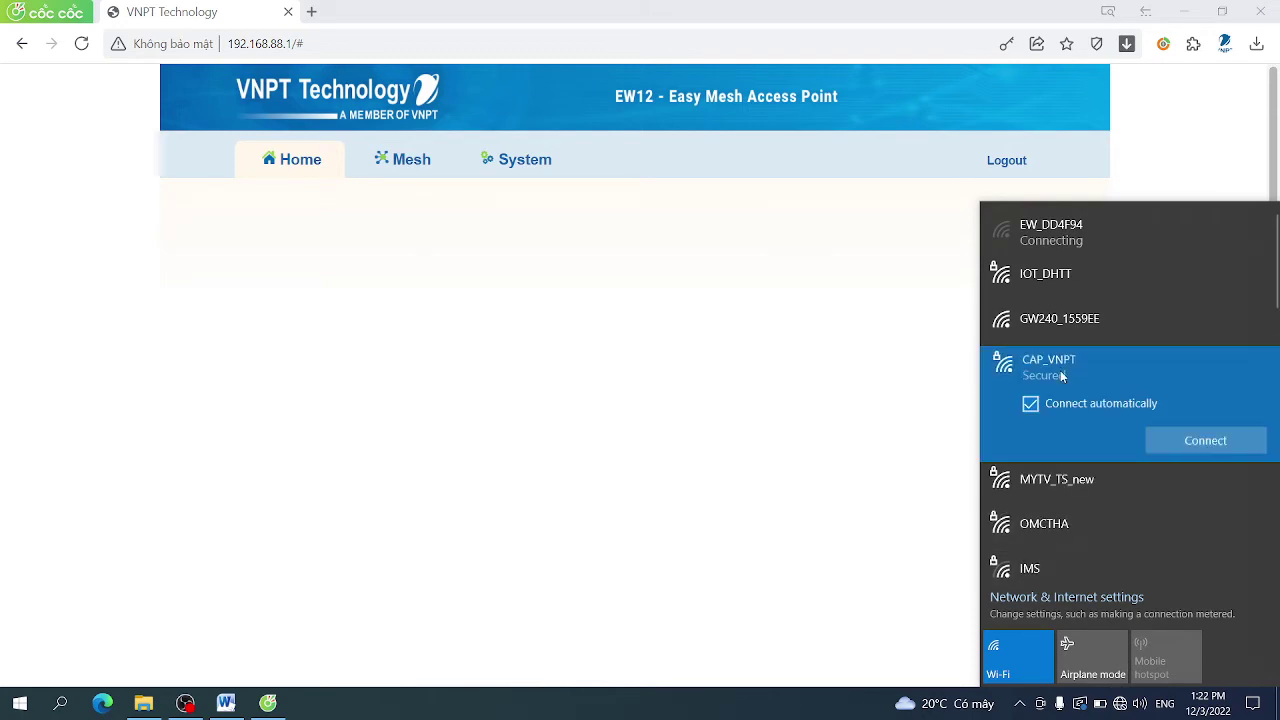
left_click(1187, 442)
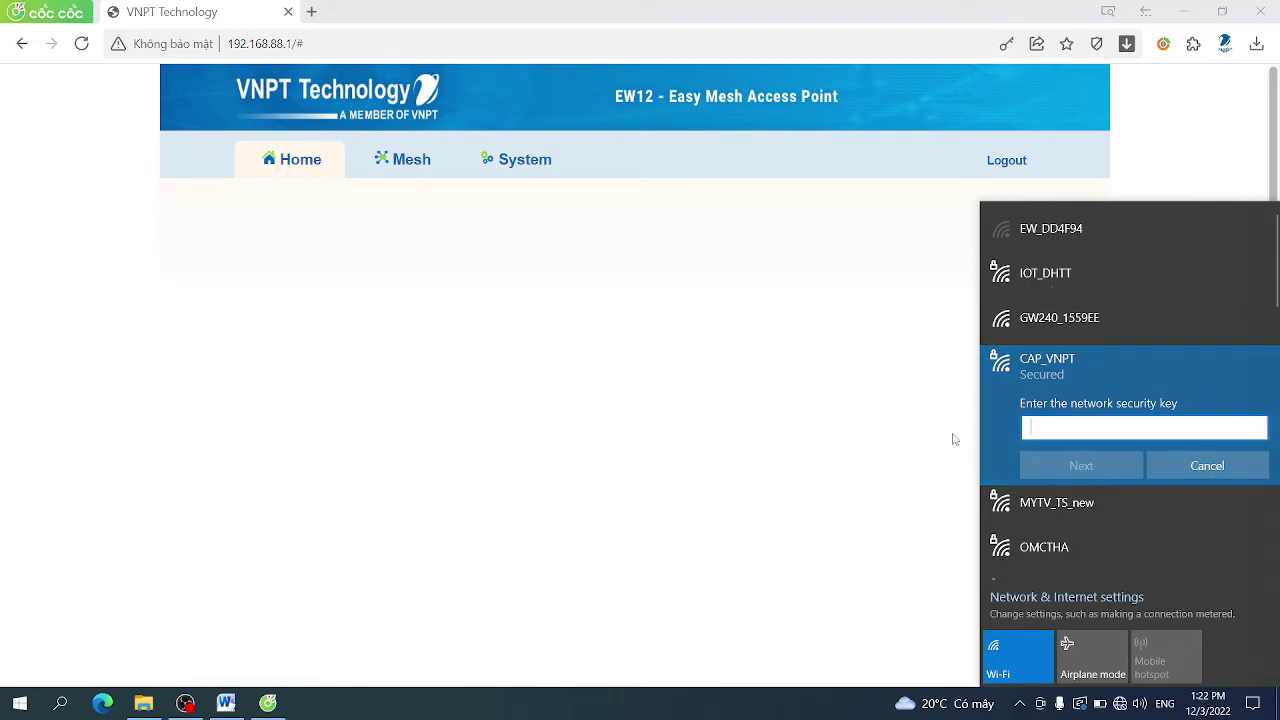
type("*******")
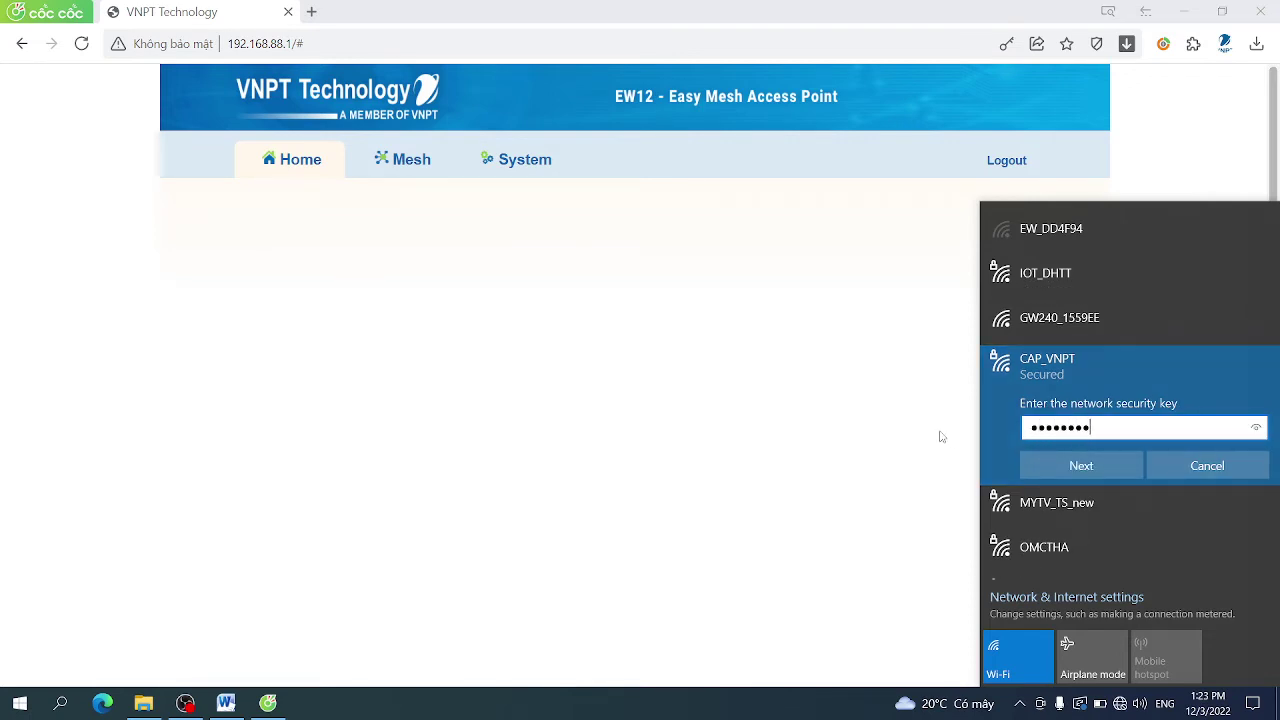
key("Return")
key("Return")
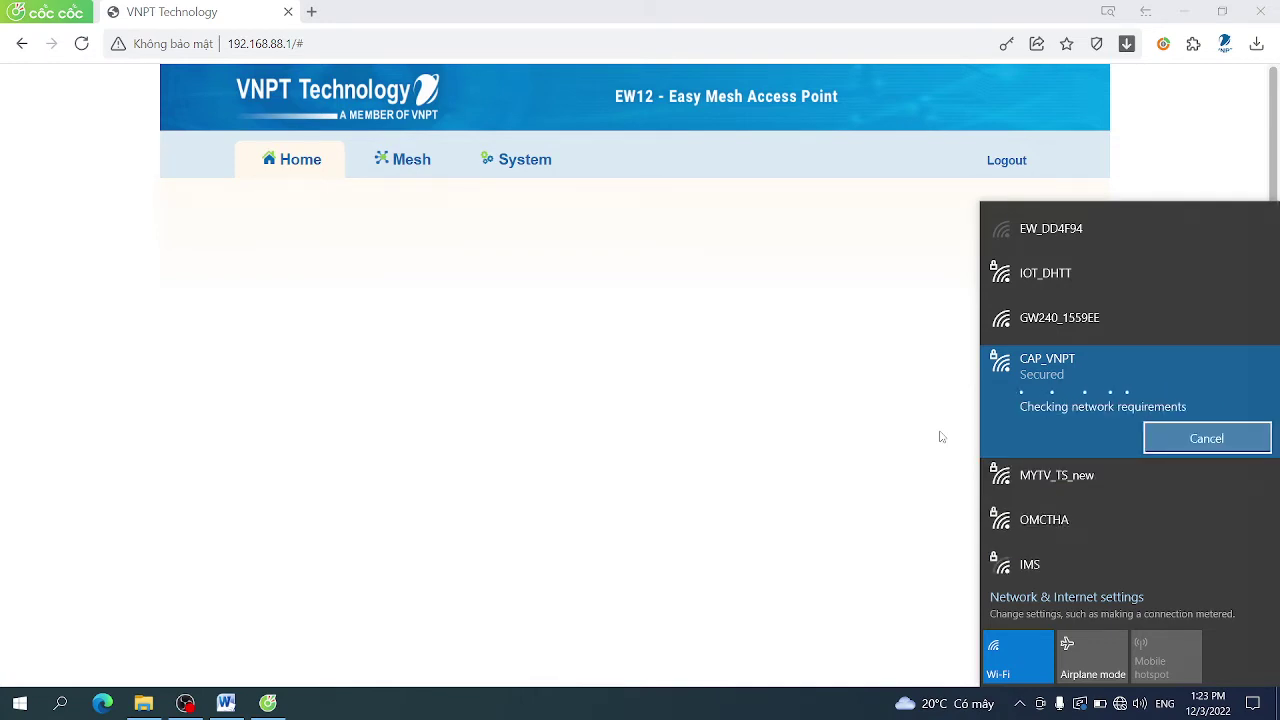
left_click(784, 399)
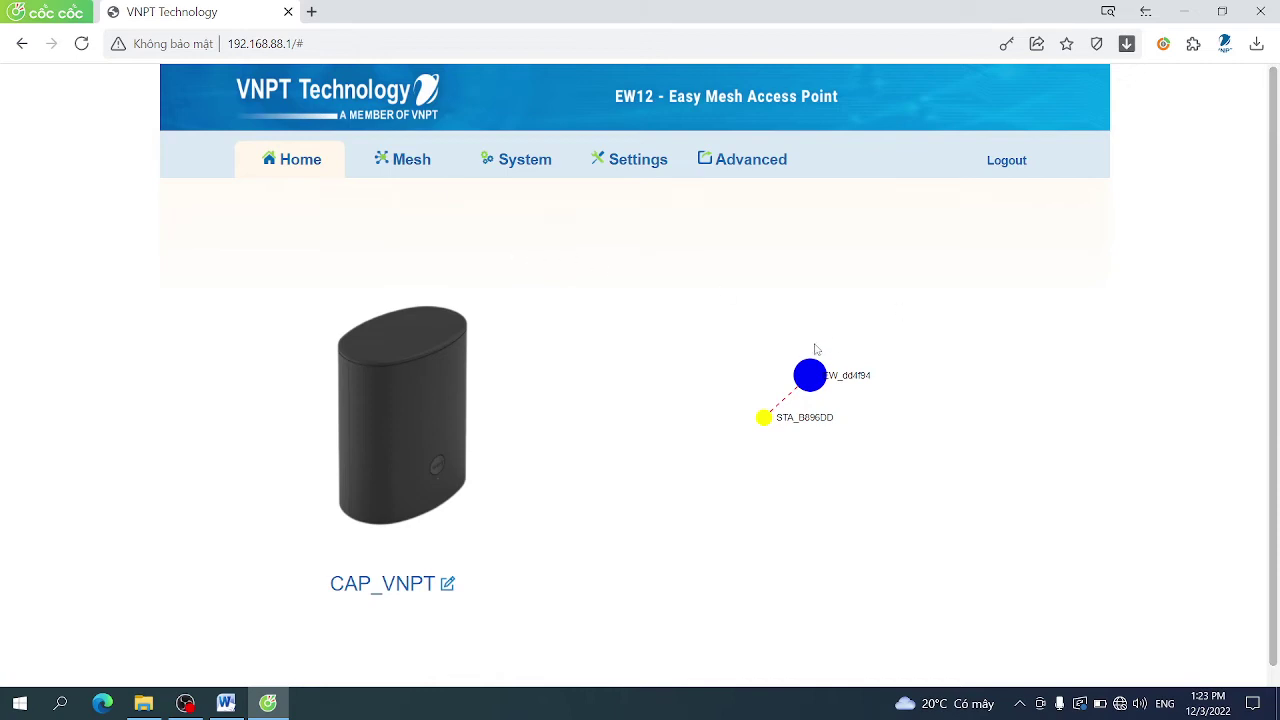
Rearrange the EW_dd4f94 topology nodes and confirm in the Wi-Fi list that the laptop is on CAP_VNPT
mouse_move(813, 375)
left_click_drag(814, 376, 743, 345)
left_click_drag(710, 432, 725, 349)
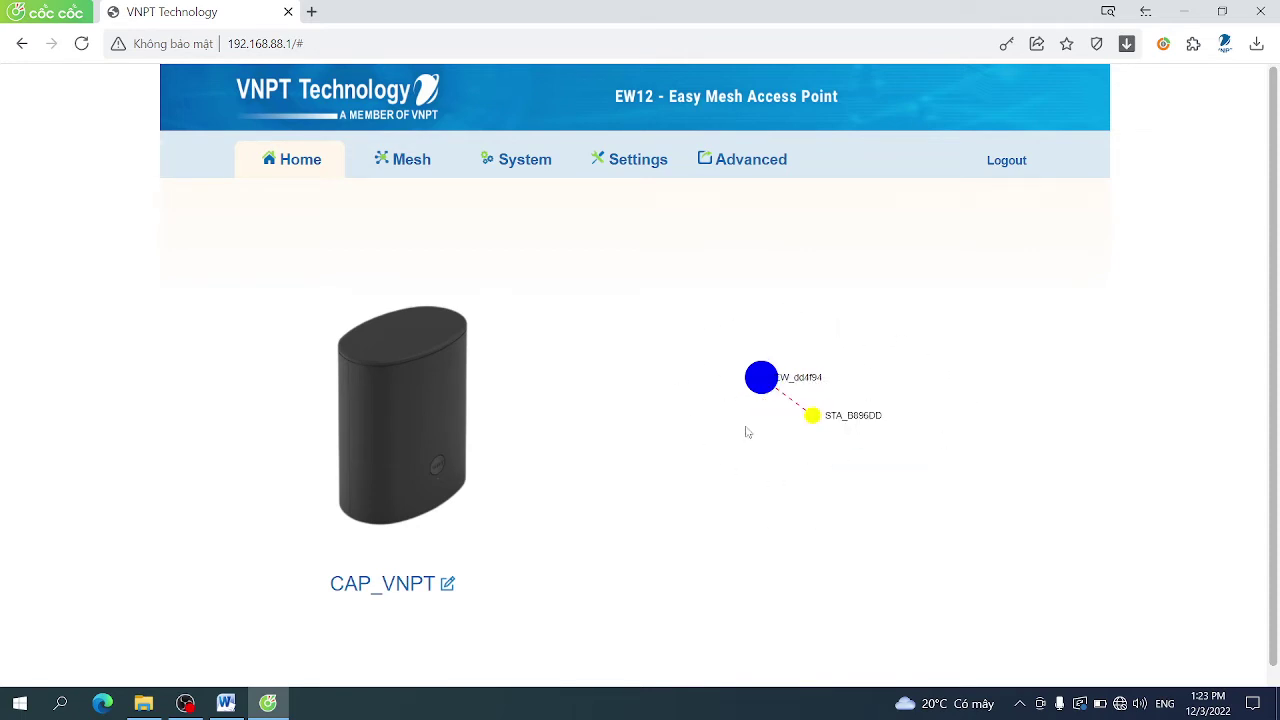
left_click_drag(800, 332, 800, 375)
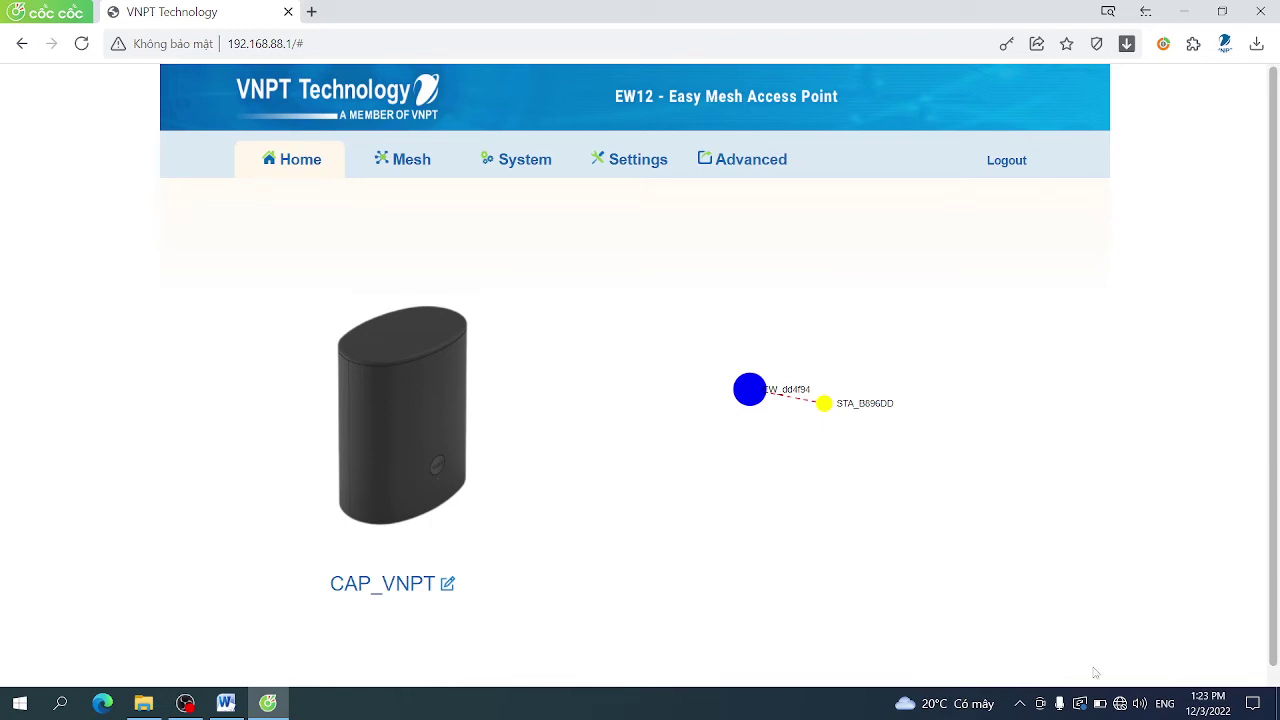
left_click(1121, 704)
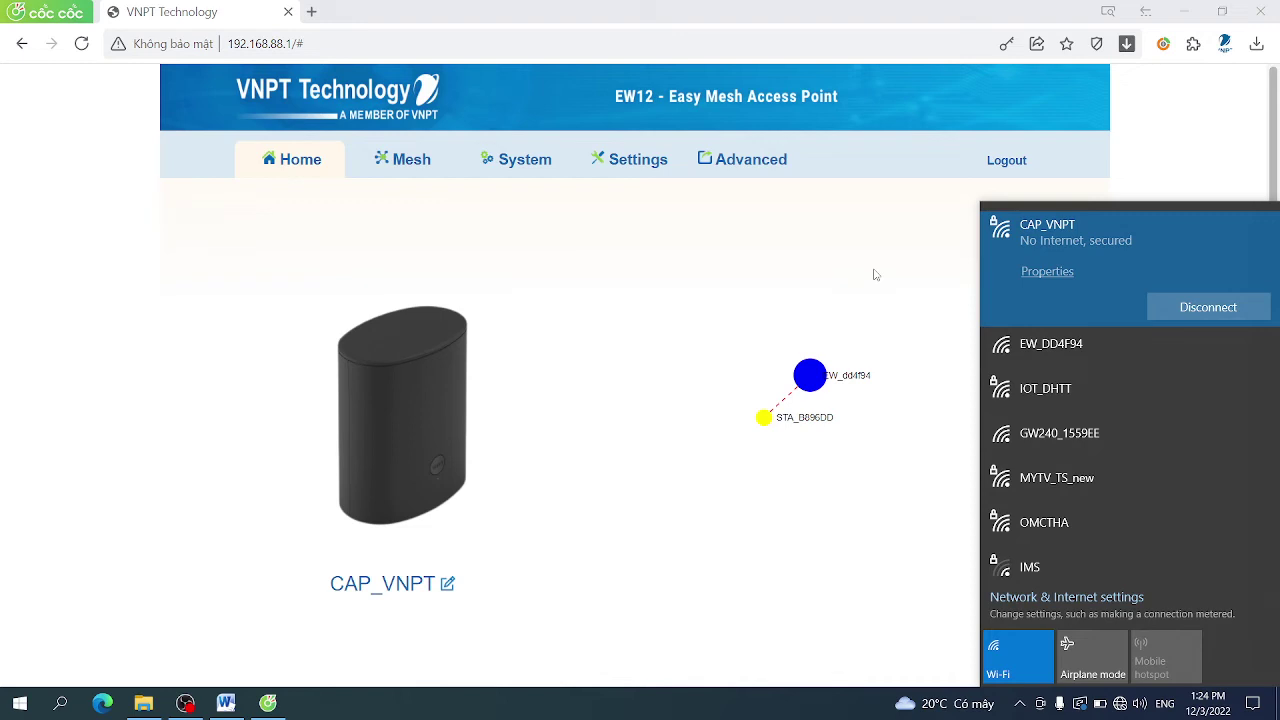
left_click(875, 274)
Go to Settings > Wireless > Guest SSID and tick Enable Guest on 2.4GHz
left_click(720, 165)
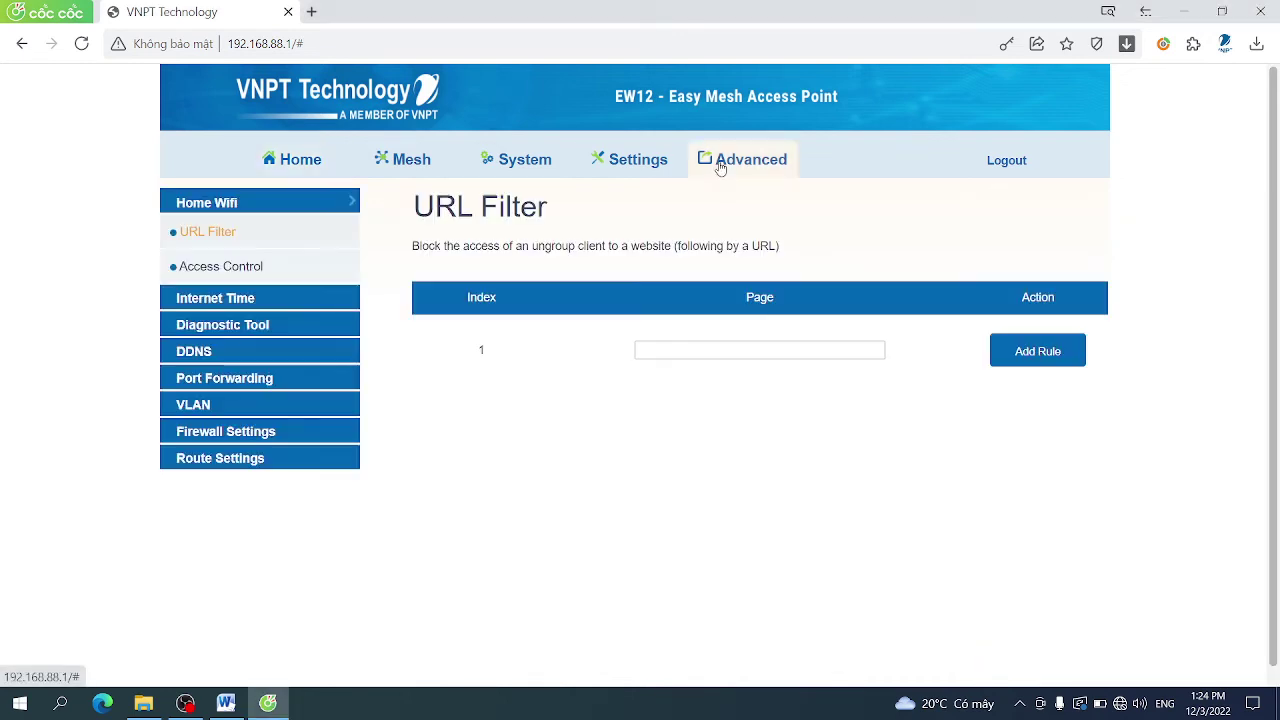
left_click(650, 163)
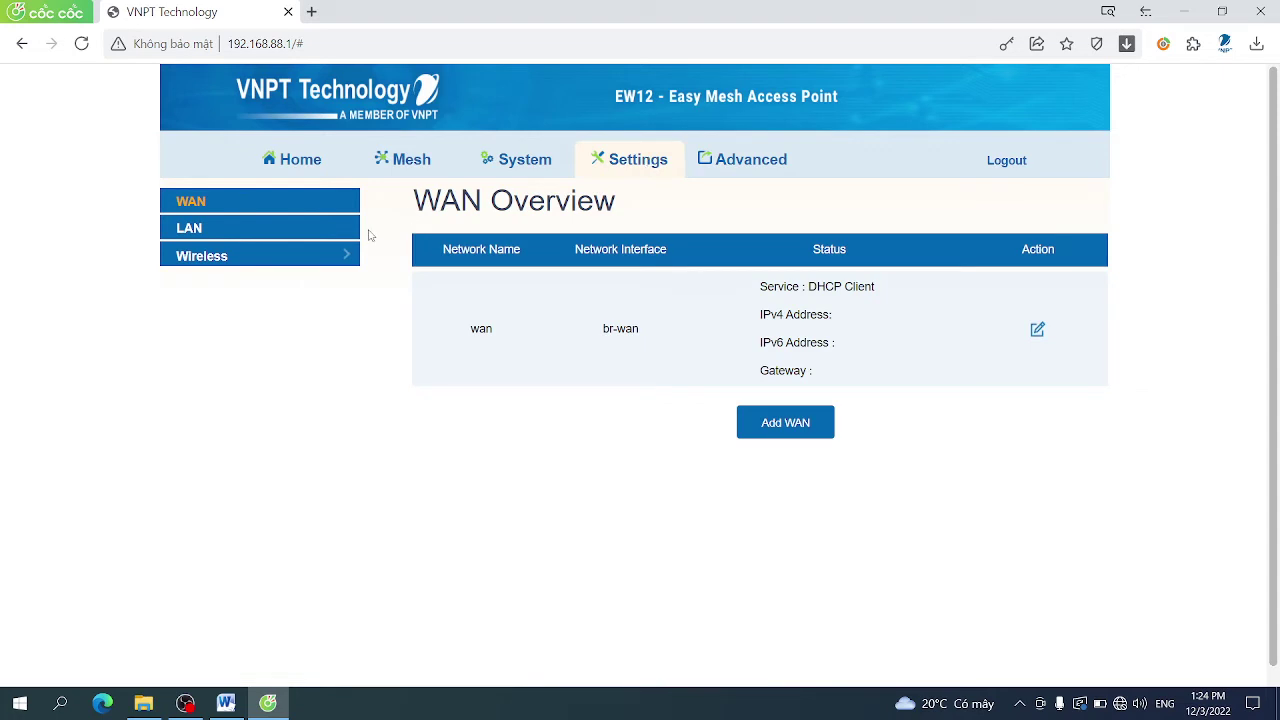
left_click(344, 255)
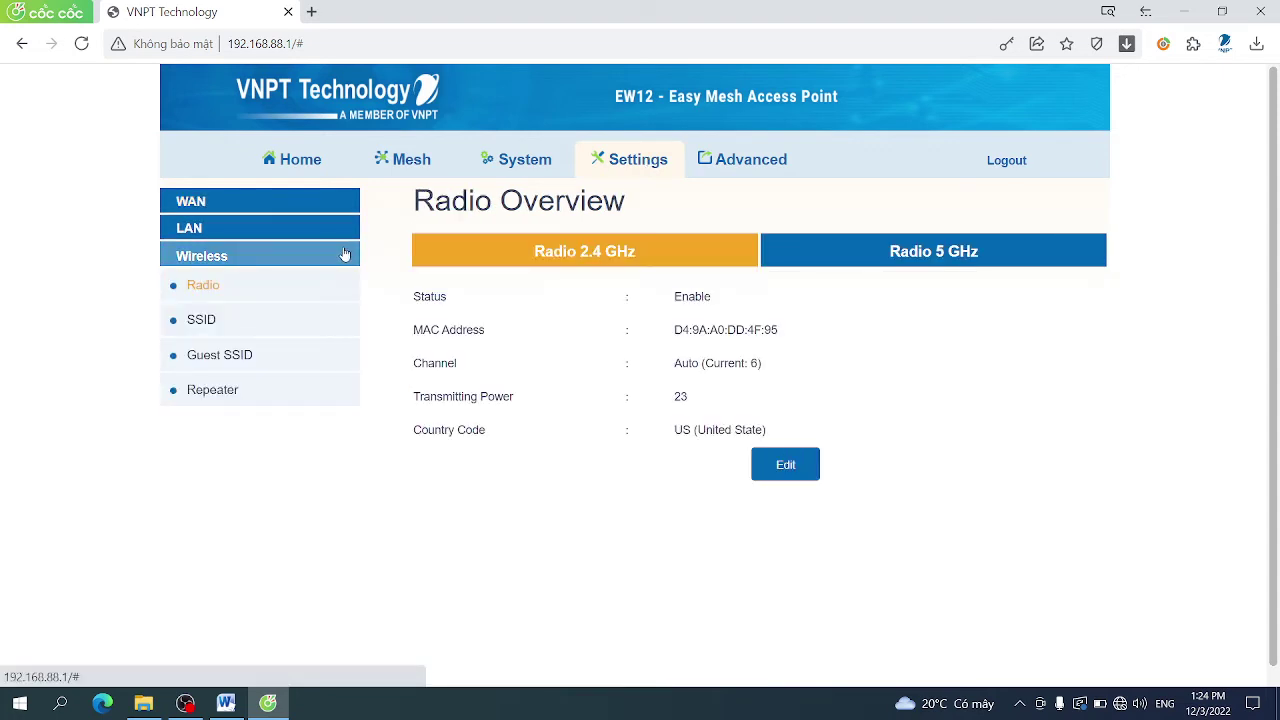
left_click(239, 362)
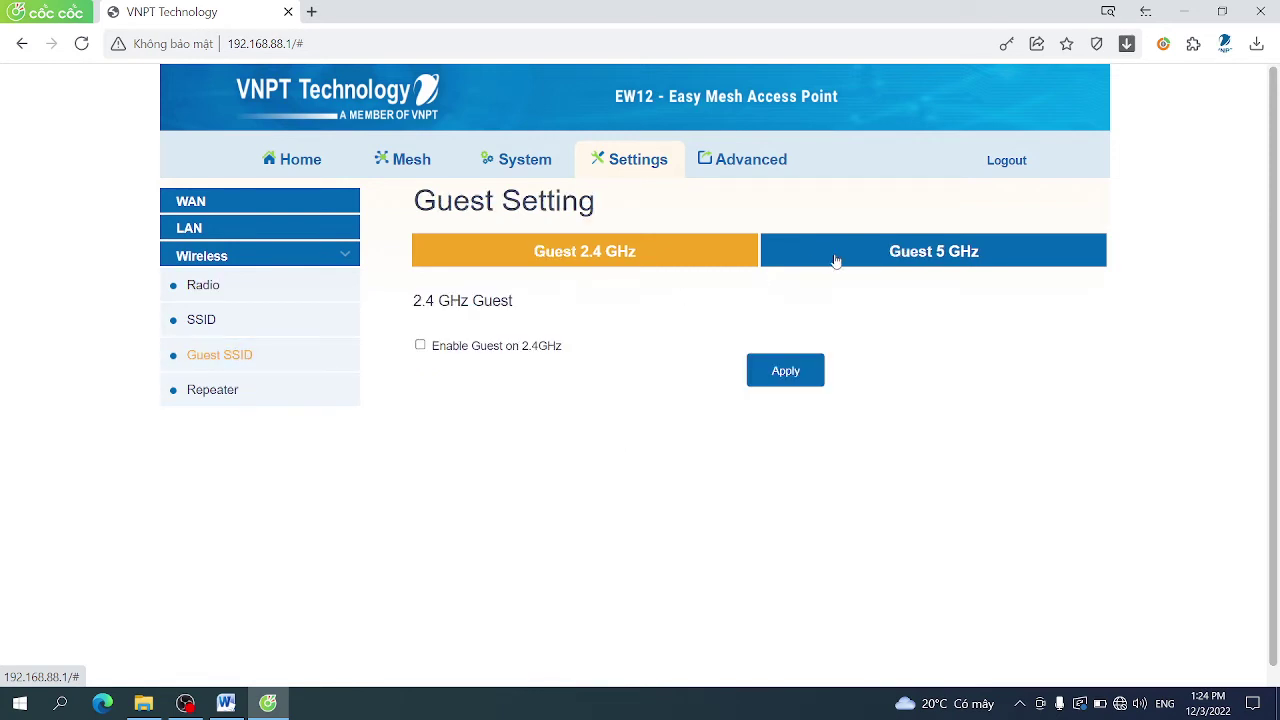
left_click(879, 264)
left_click_drag(625, 274, 621, 251)
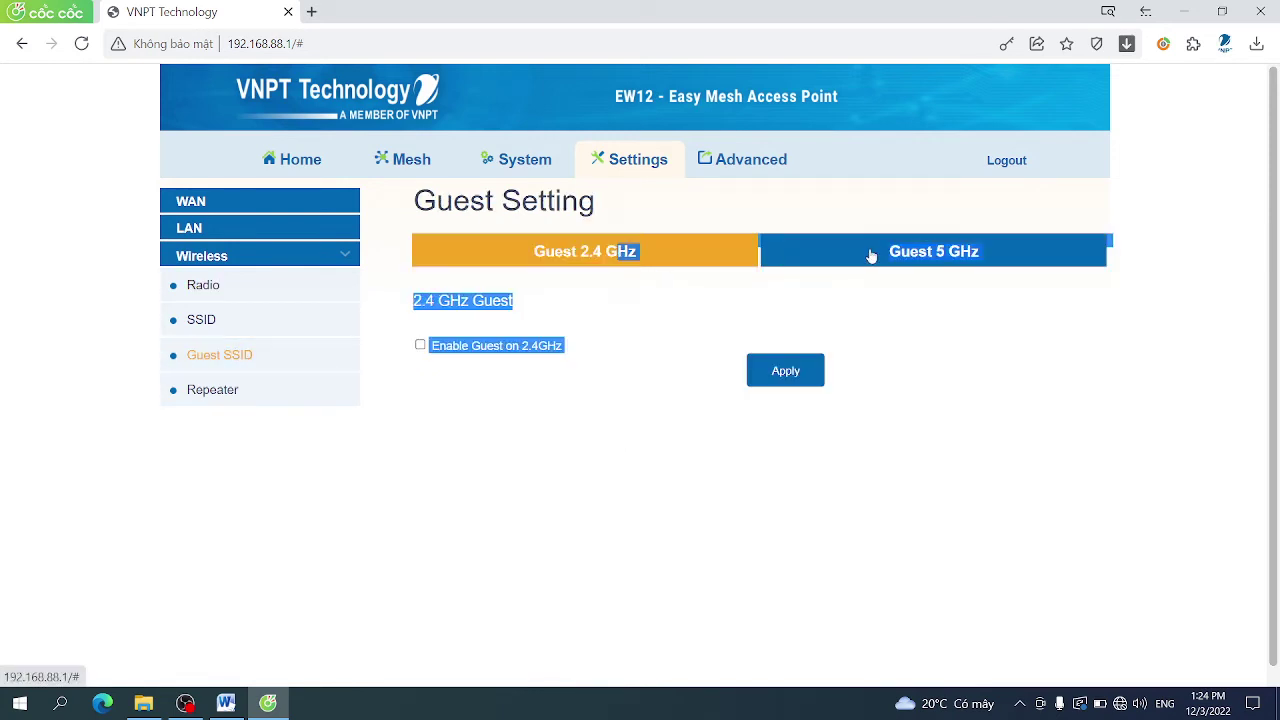
left_click(745, 206)
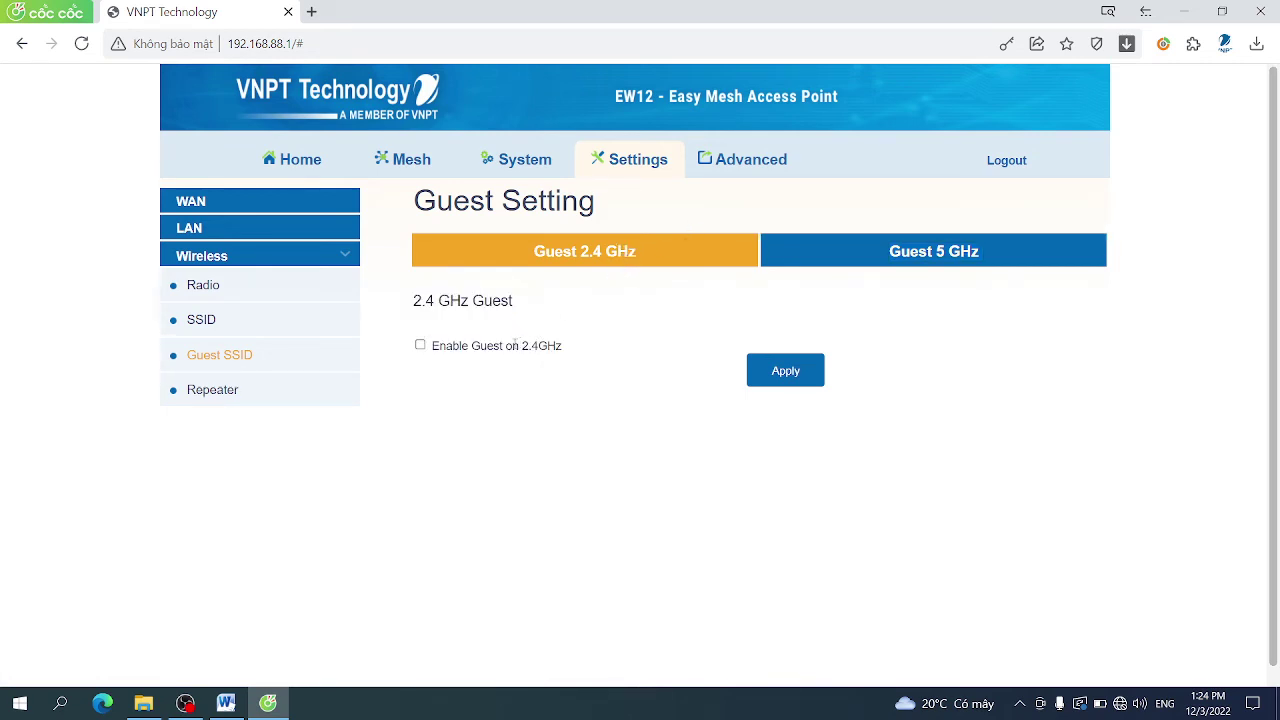
left_click(420, 345)
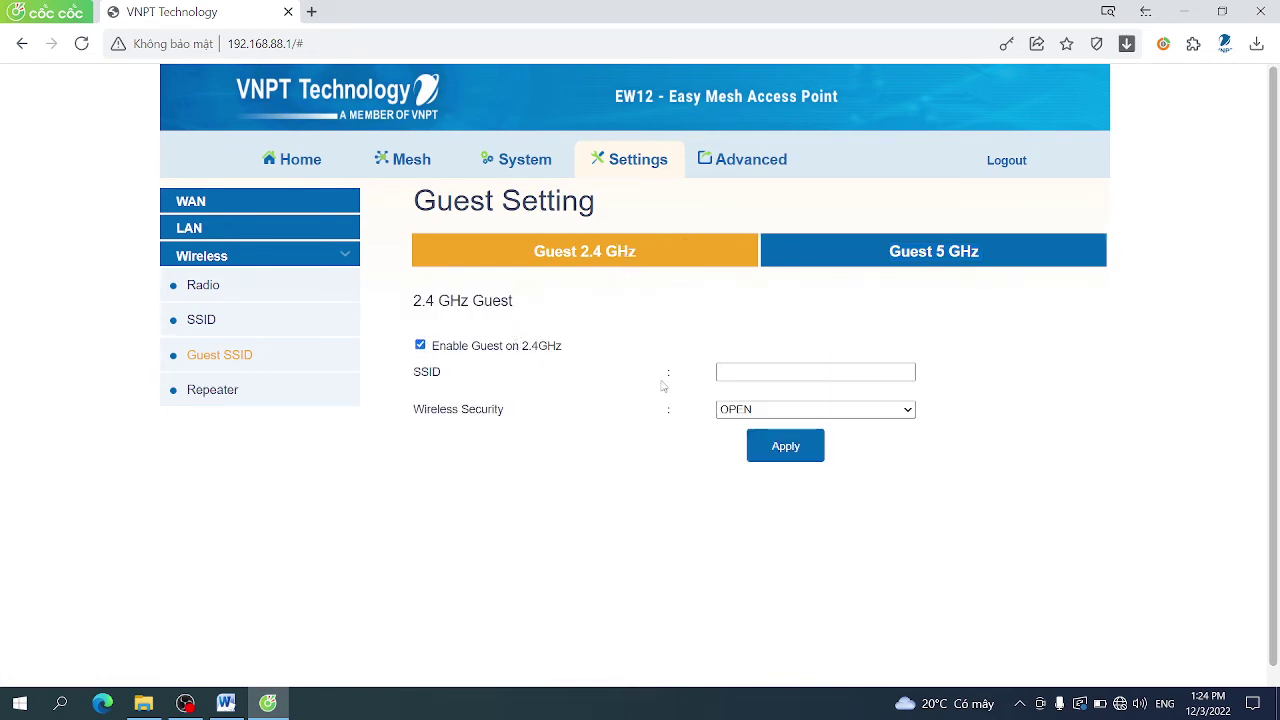
Name the 2.4 GHz guest network Mesh_2.4Ghz
left_click(741, 373)
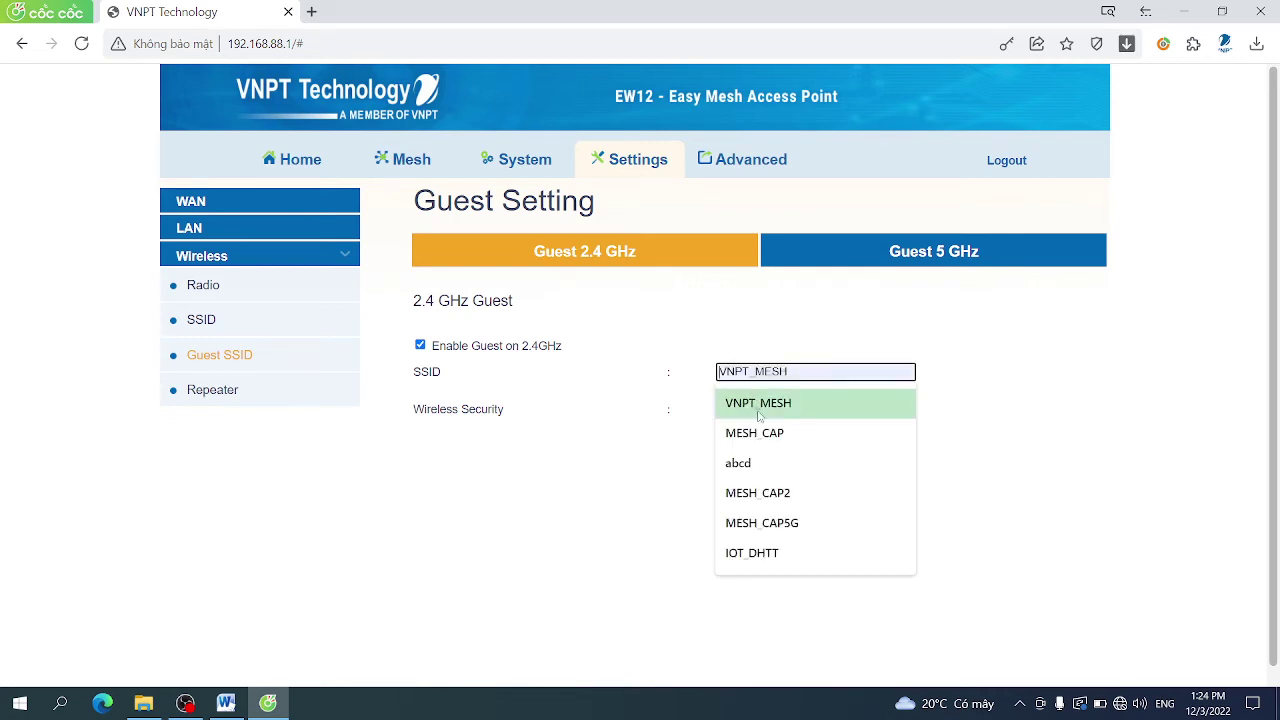
type("CA")
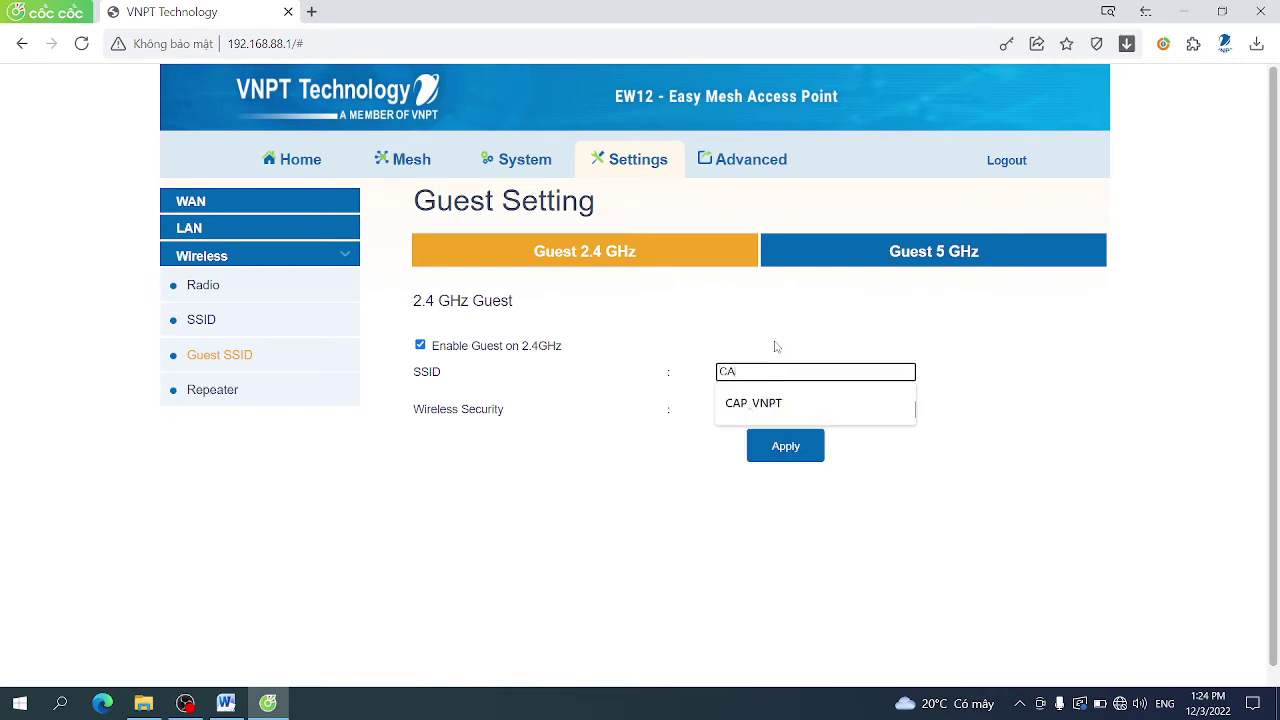
key("BackSpace")
key("BackSpace")
type("Me")
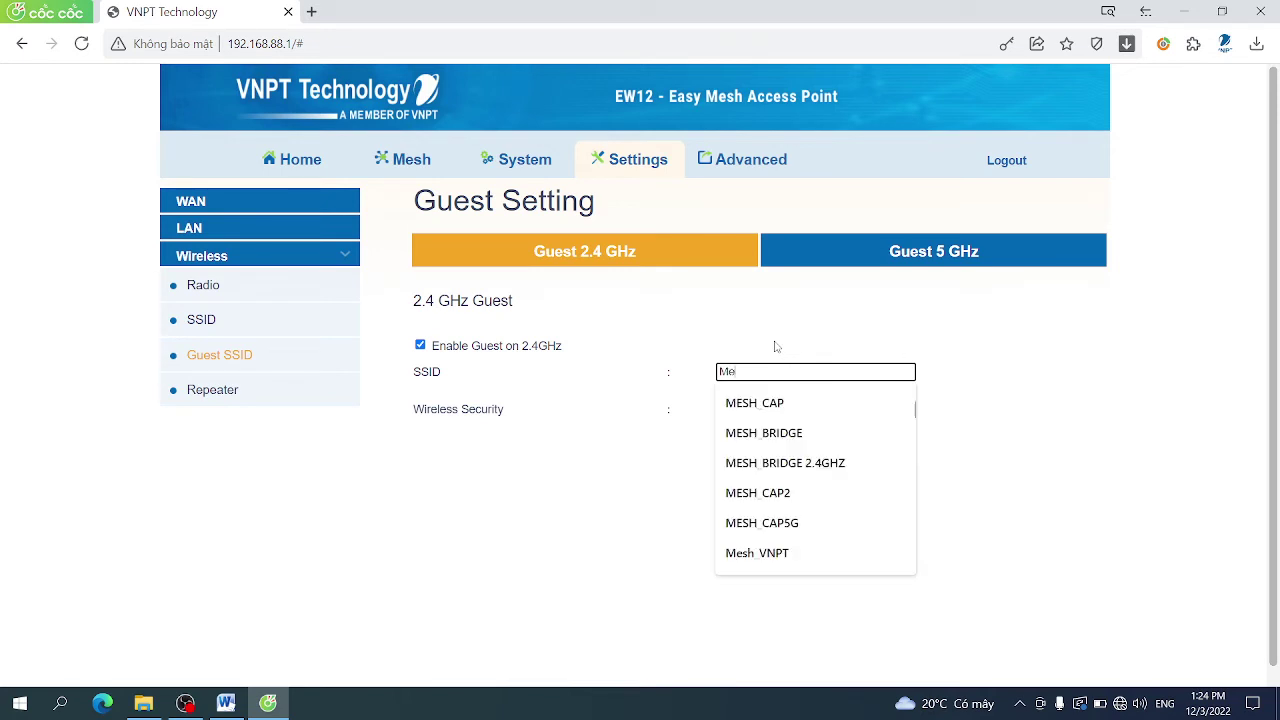
type("sh")
type("_2")
type("-")
type(".4Ghz")
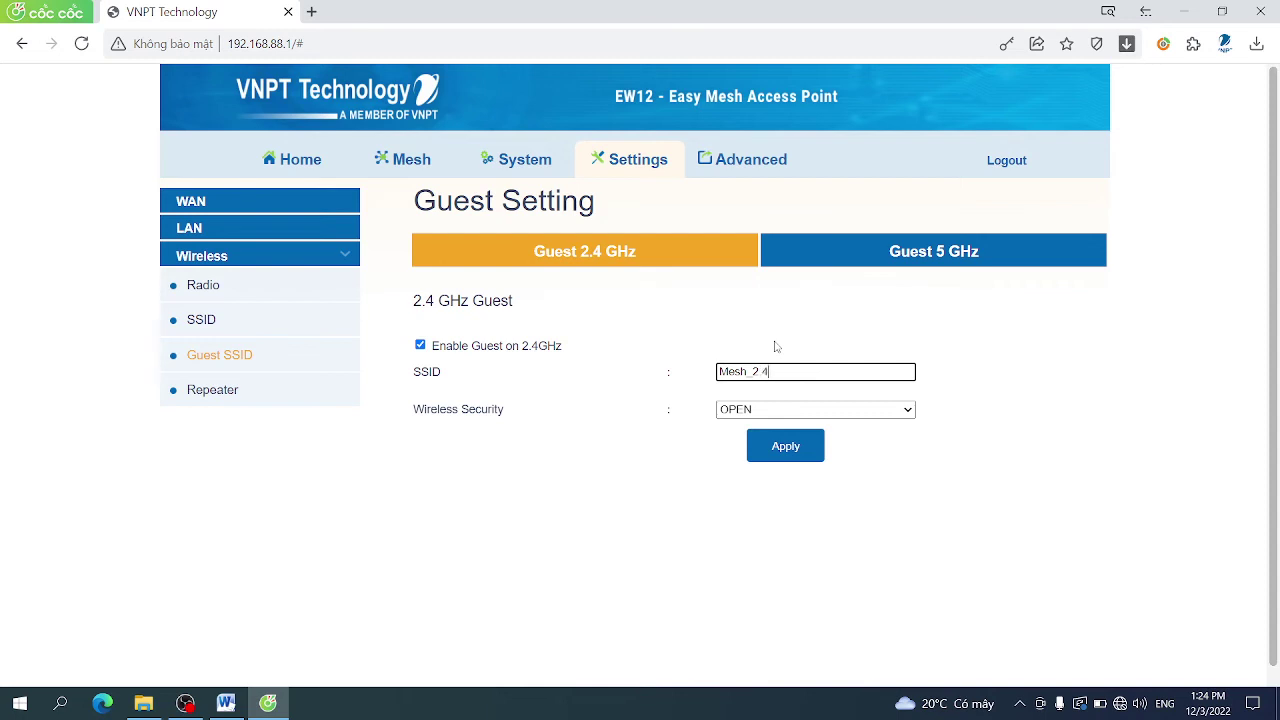
Set WPA2-PSK security with the saved passphrase and apply the guest settings
left_click(784, 410)
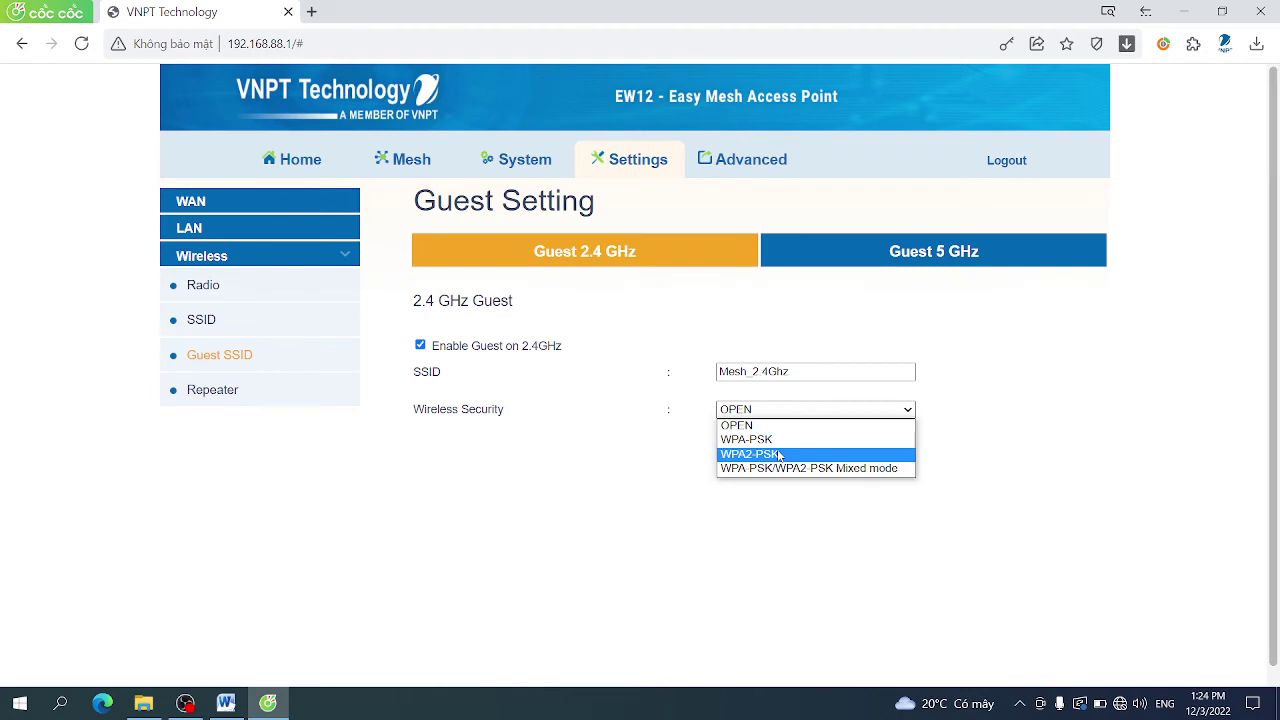
left_click(779, 455)
left_click(779, 447)
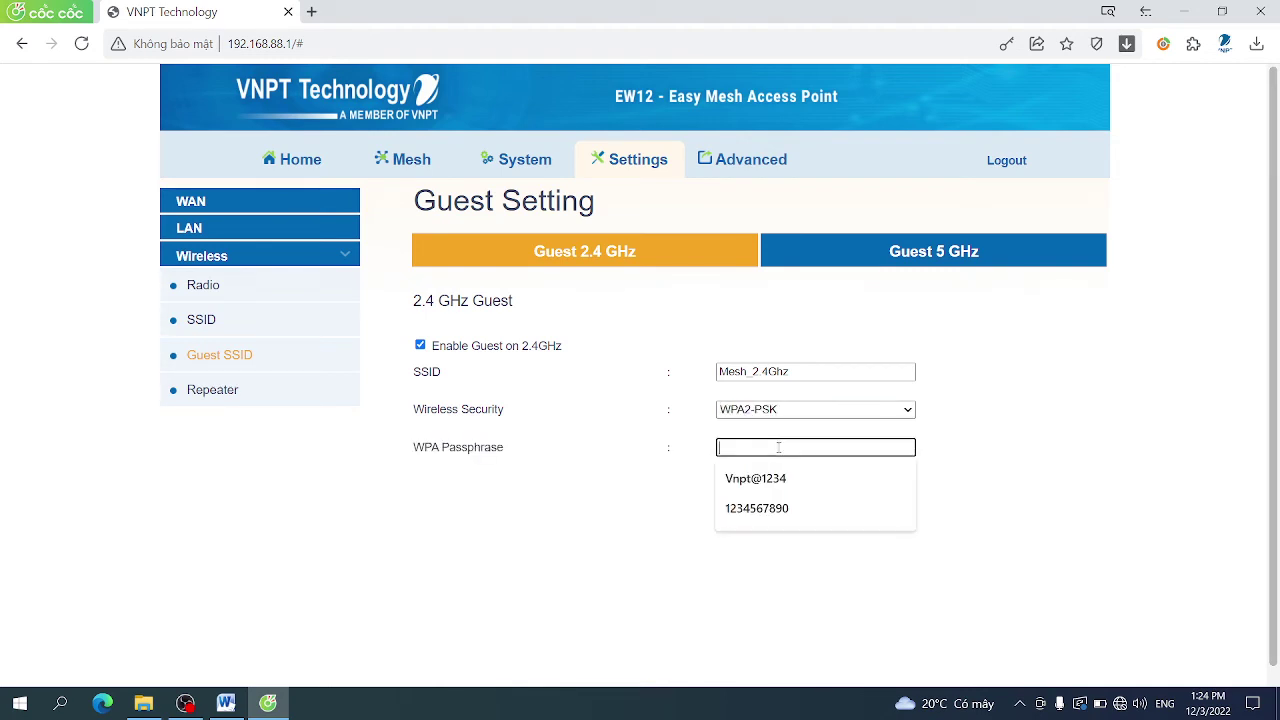
left_click(776, 478)
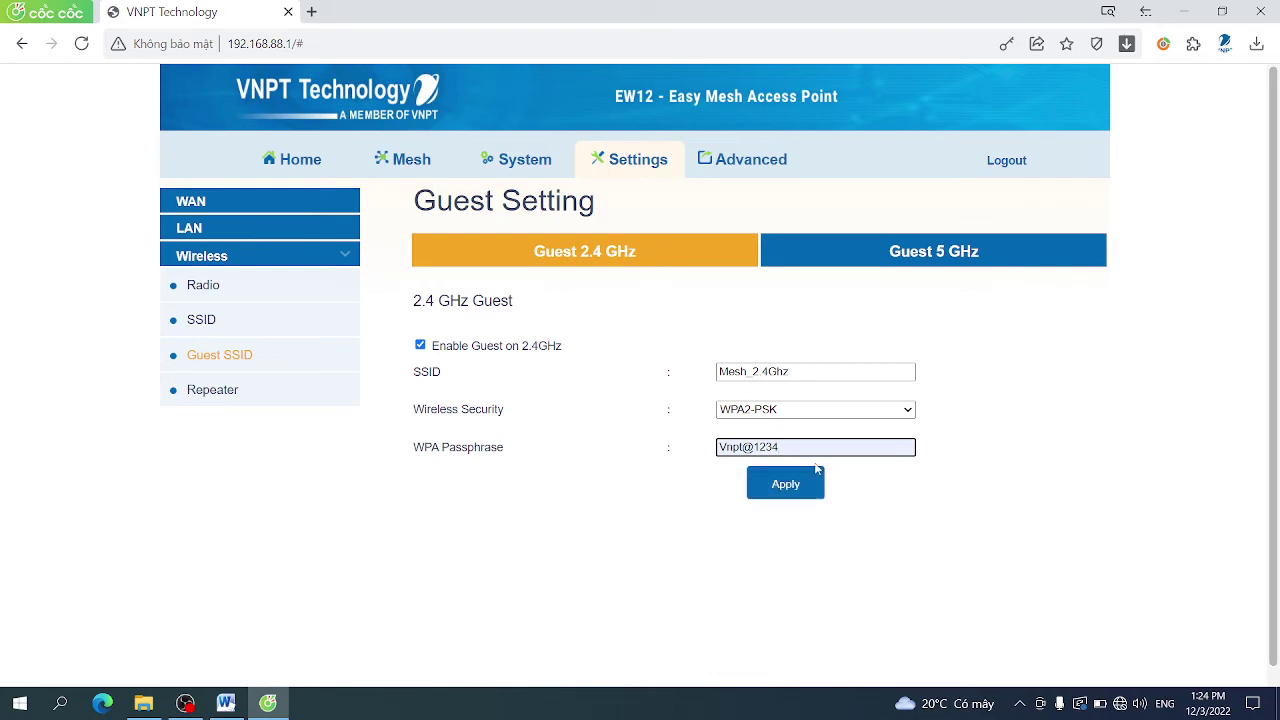
left_click(806, 486)
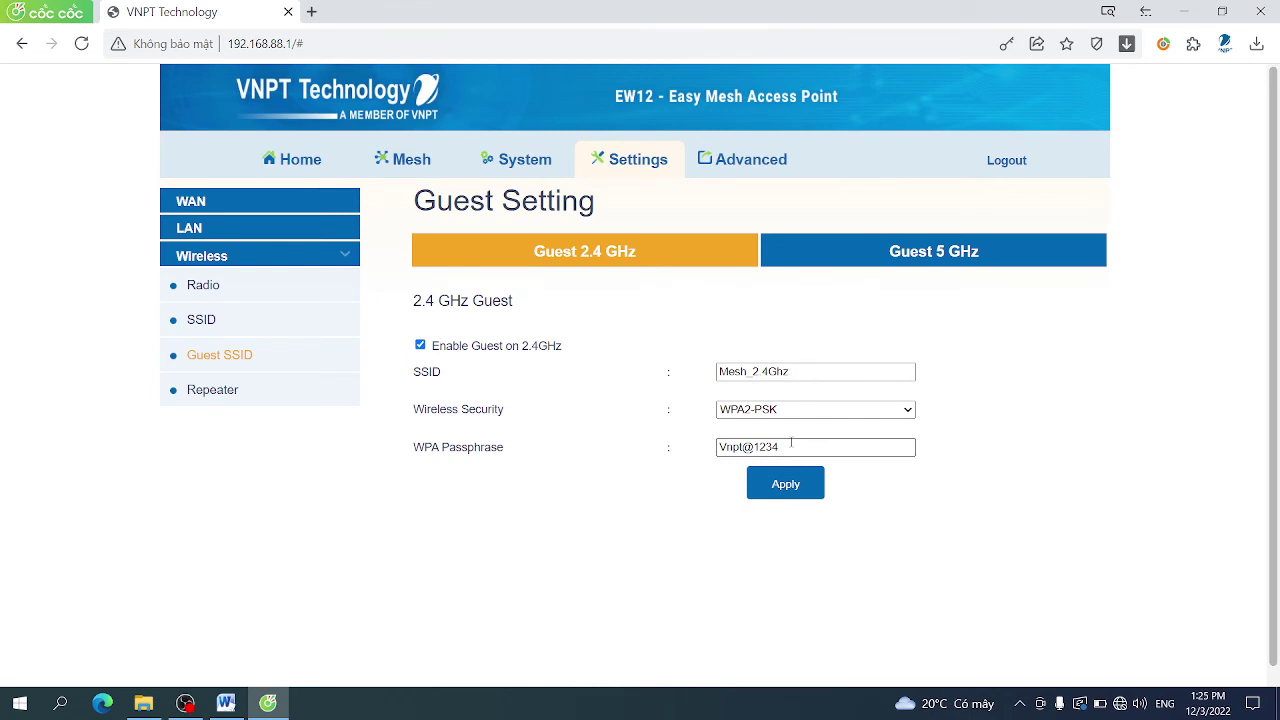
Turn the laptop's Wi-Fi off and back on, then dismiss the reconnect alert
left_click(1121, 705)
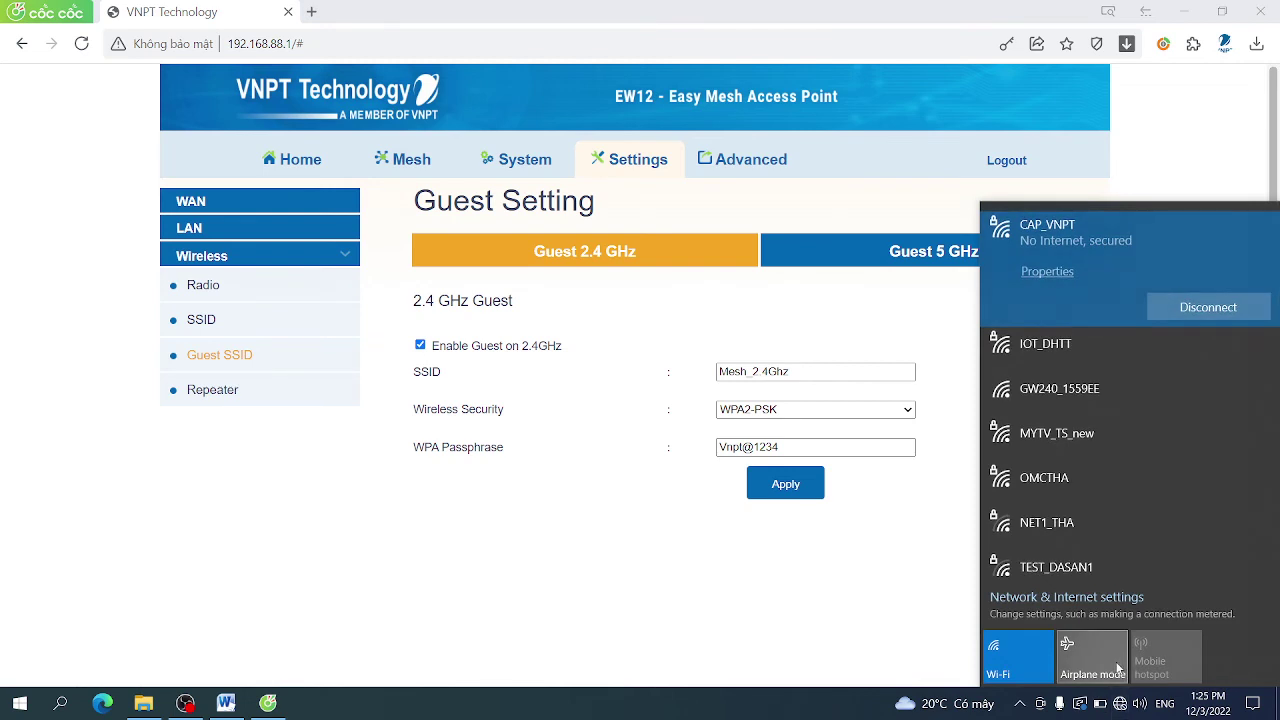
scroll(1159, 468, "down", 6)
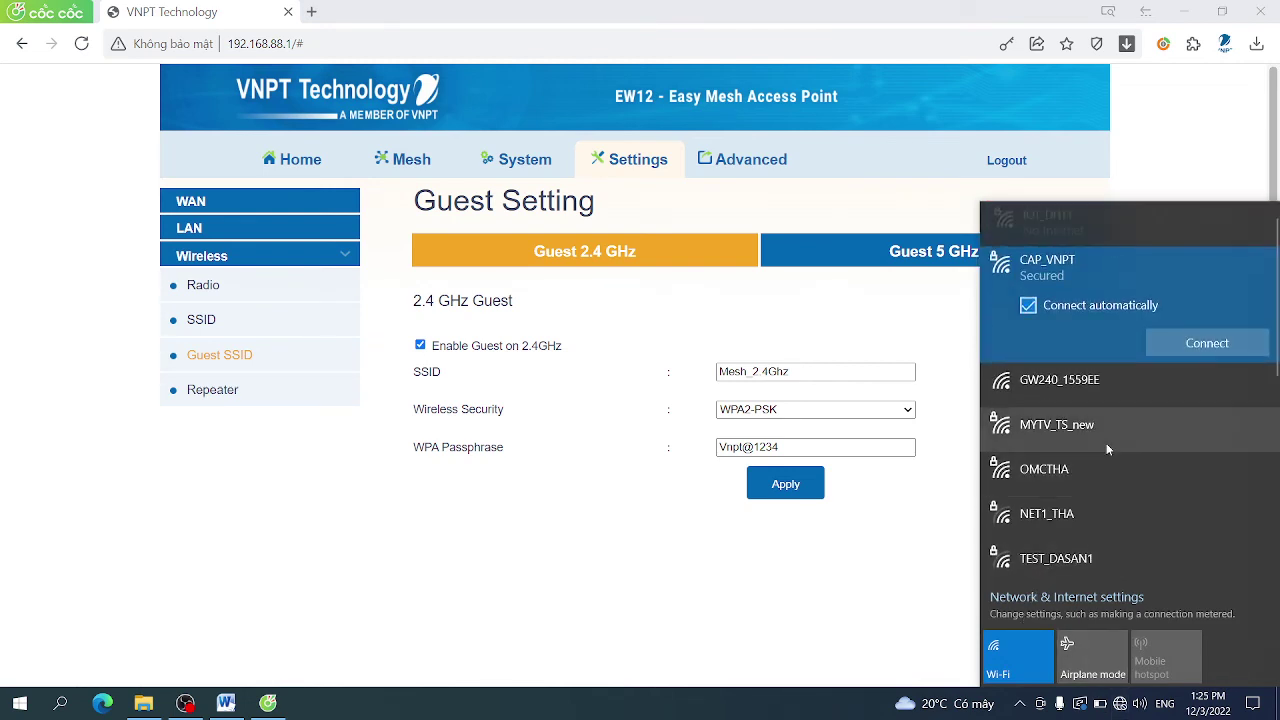
left_click(1029, 654)
left_click(1029, 654)
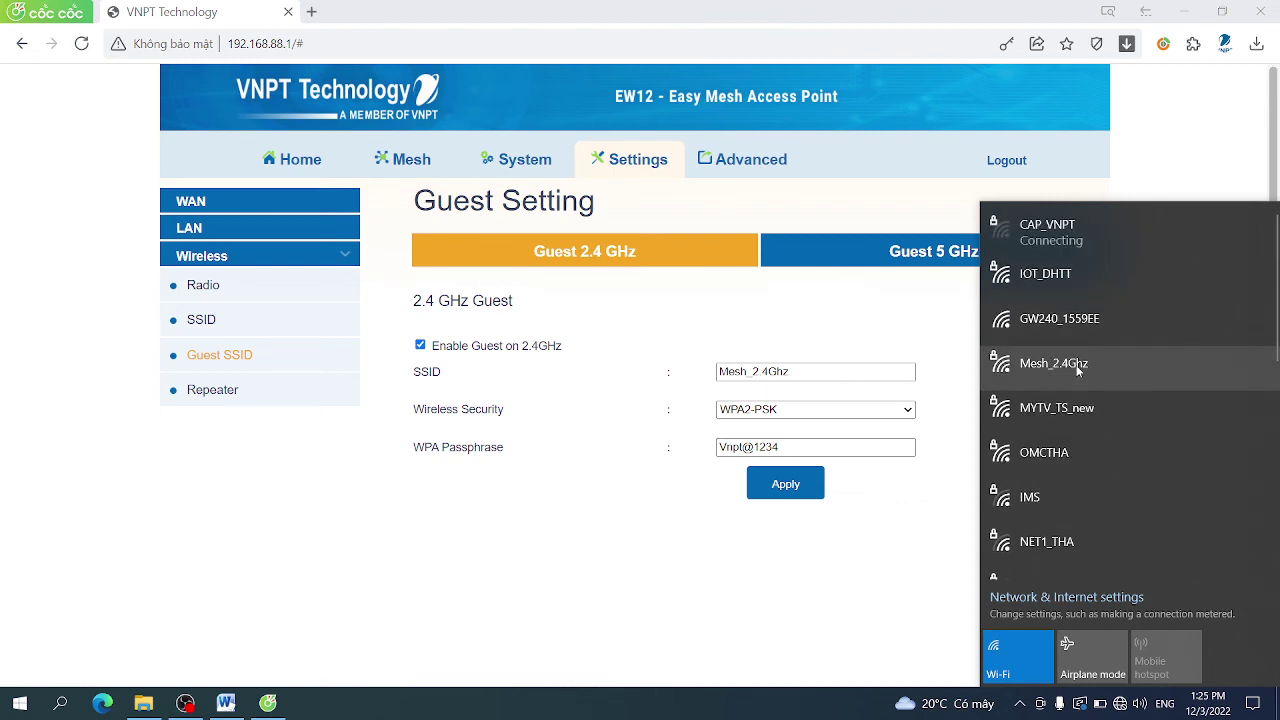
left_click(893, 535)
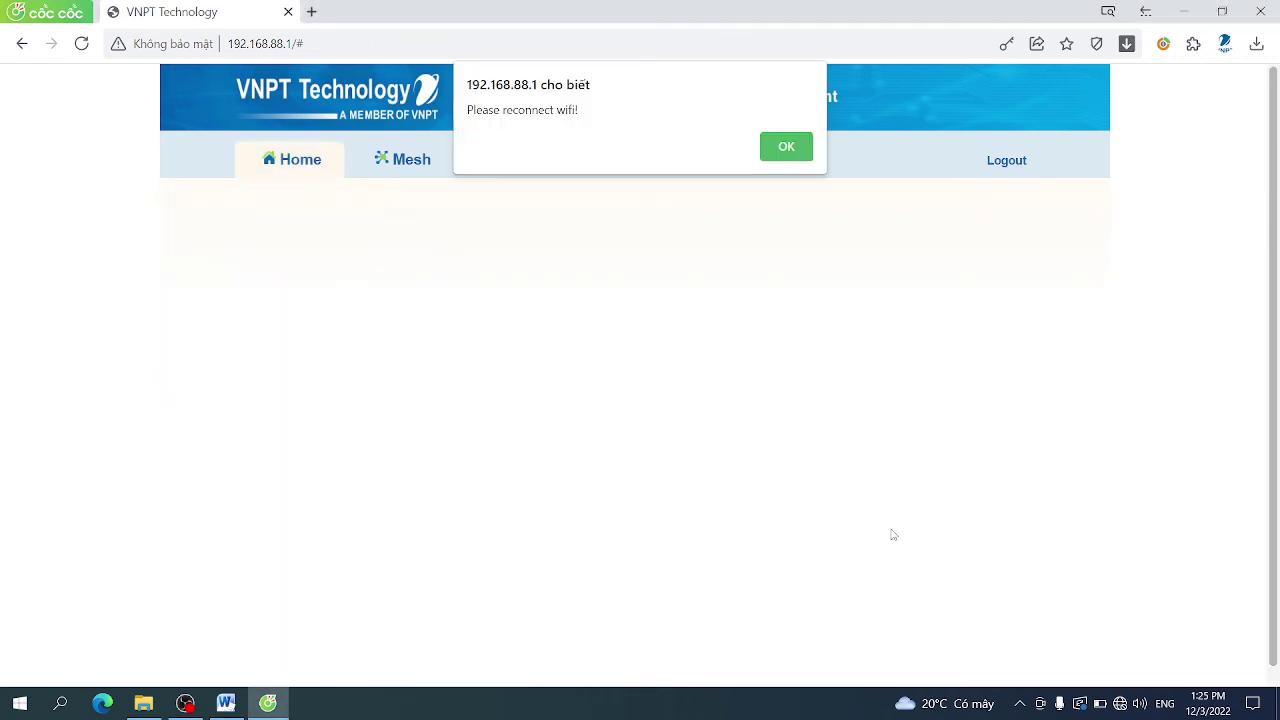
key("Return")
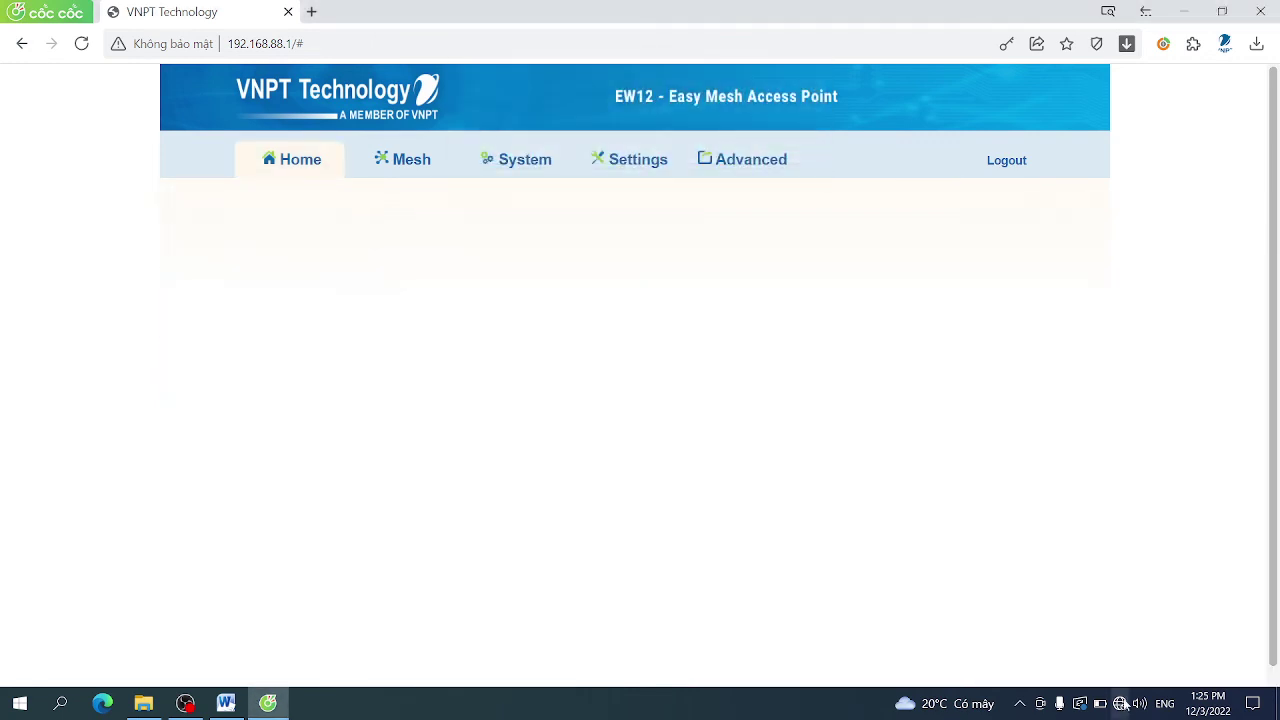
Join the Mesh_2.4Ghz guest network with its security key and return to the router page
left_click(1121, 703)
left_click(1092, 360)
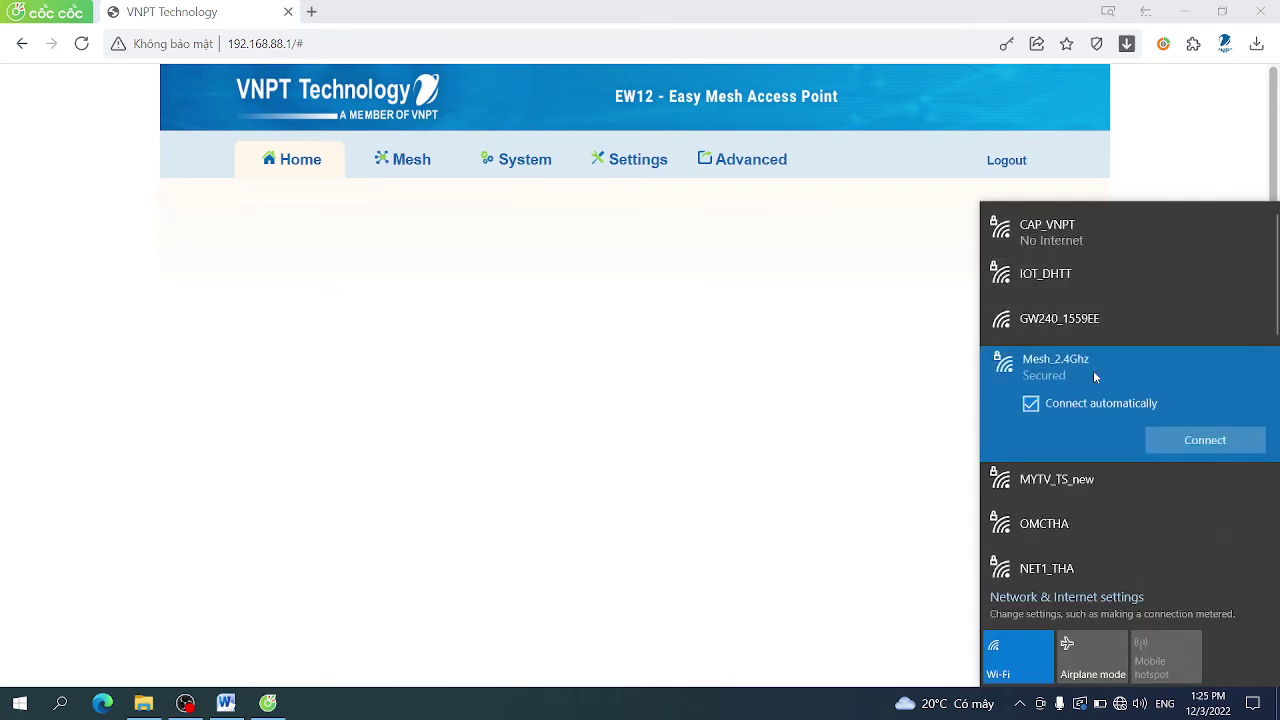
left_click(1174, 438)
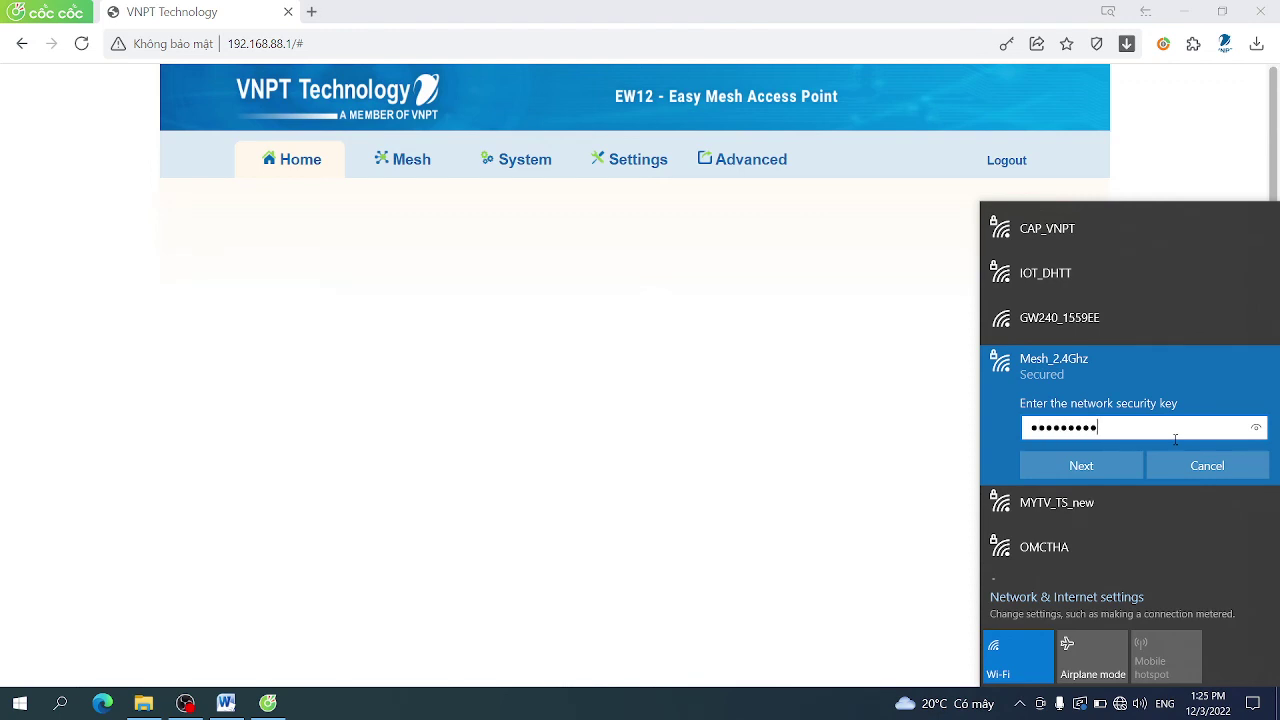
key("Return")
key("Return")
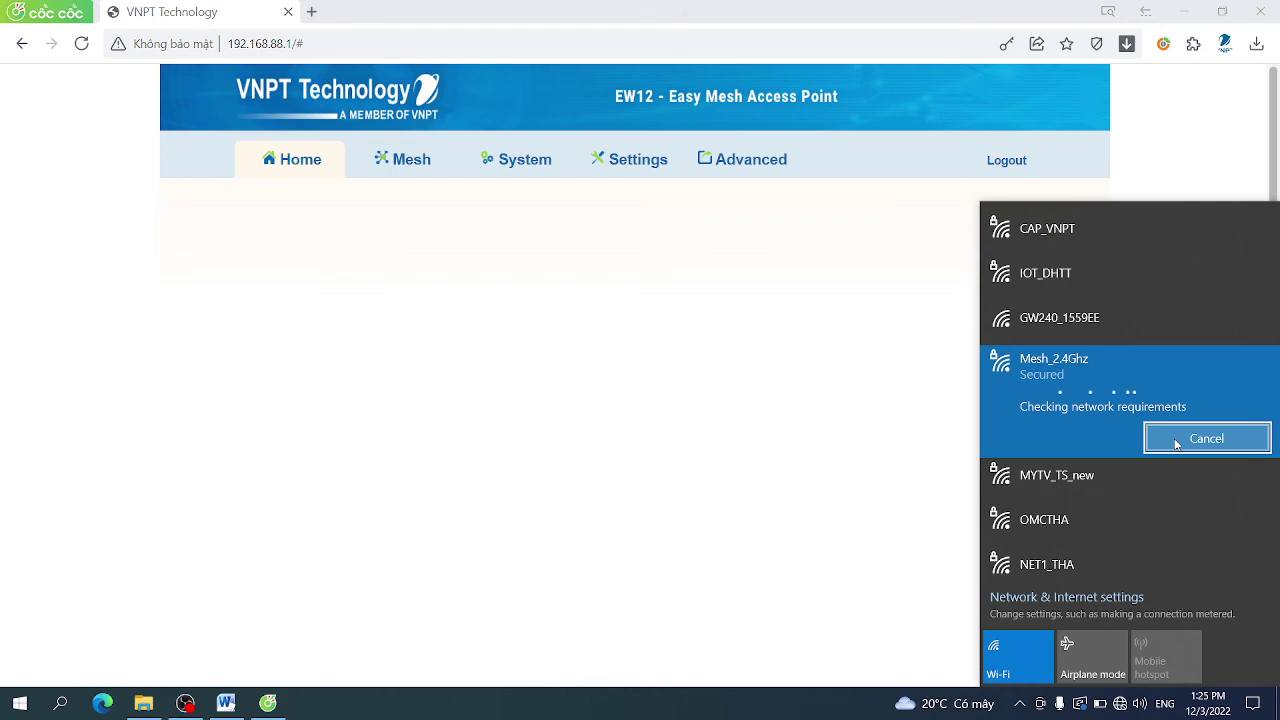
left_click(937, 471)
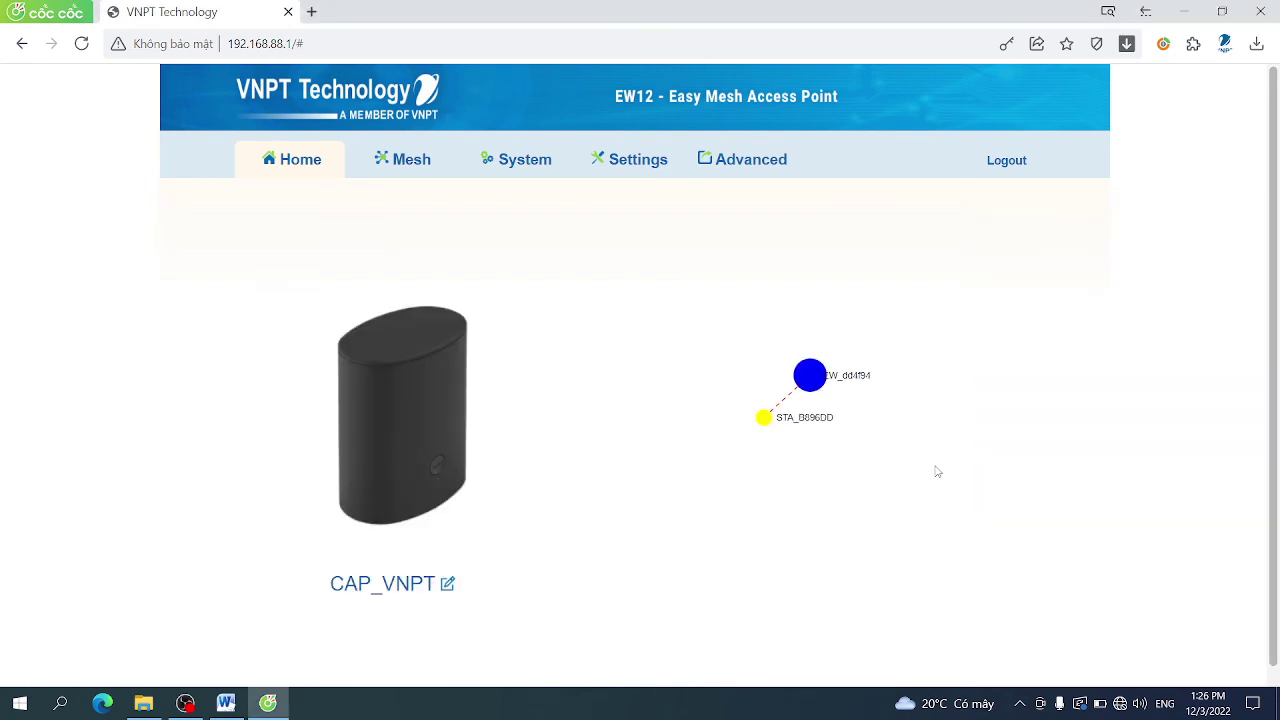
Review the 5 GHz and 2.4 GHz Guest SSID settings, then open Mesh Network Configuration for CAP_VNPT
left_click(750, 171)
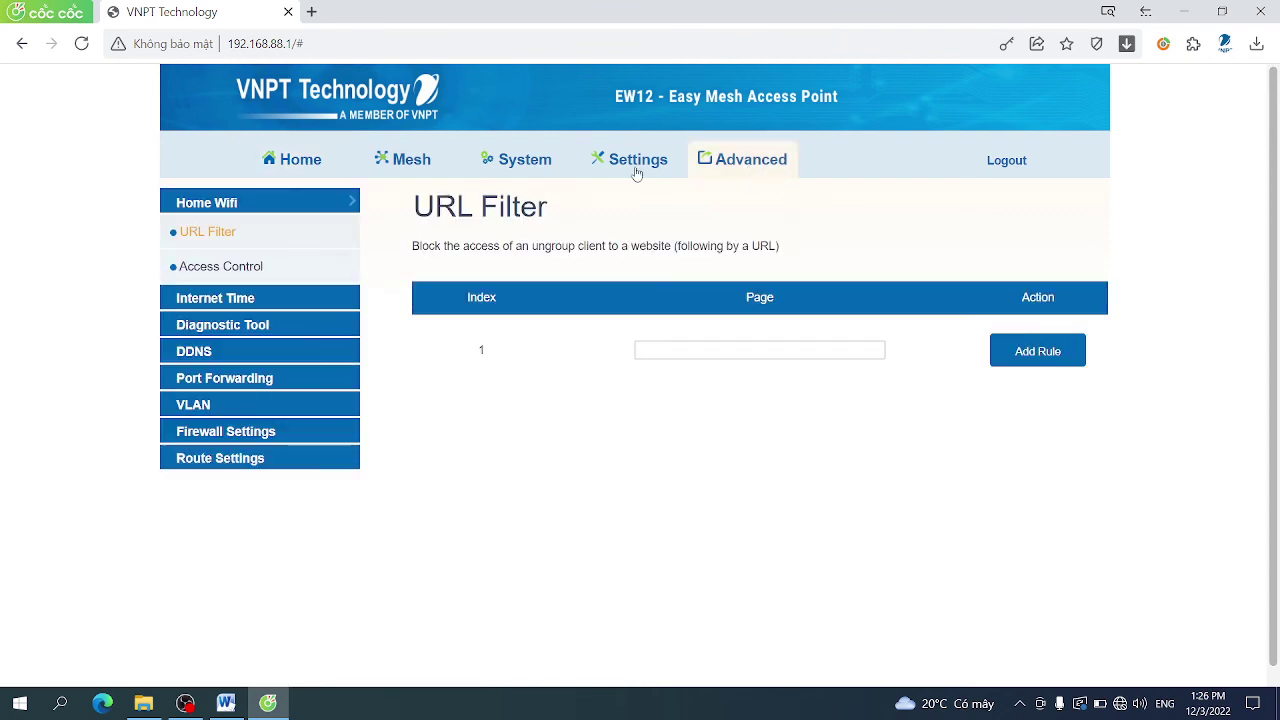
left_click(636, 174)
left_click(295, 256)
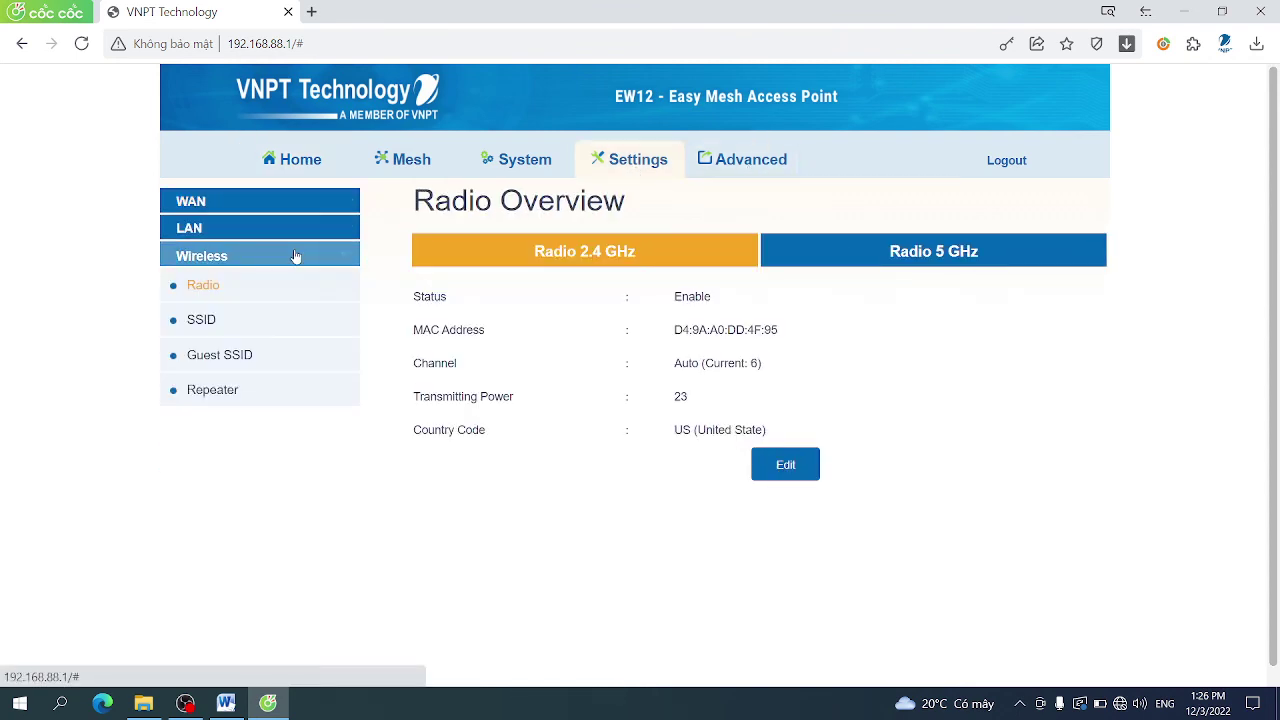
left_click(254, 355)
left_click(858, 256)
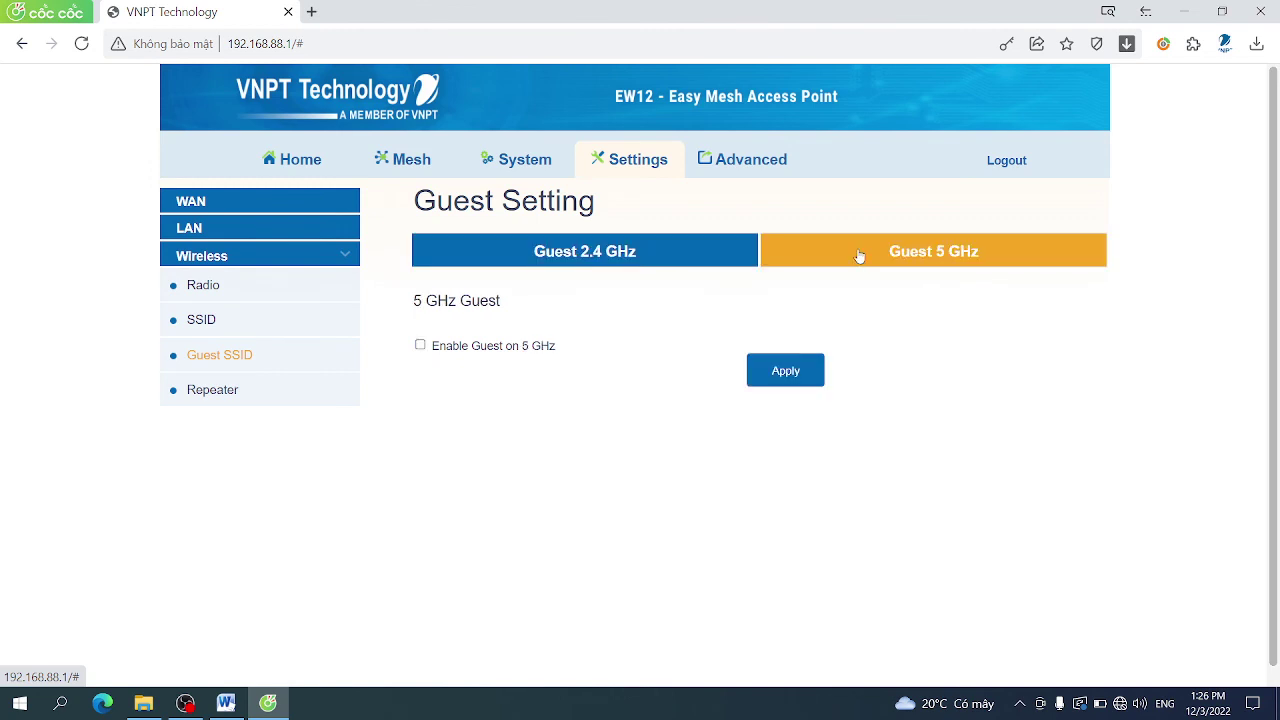
left_click(622, 257)
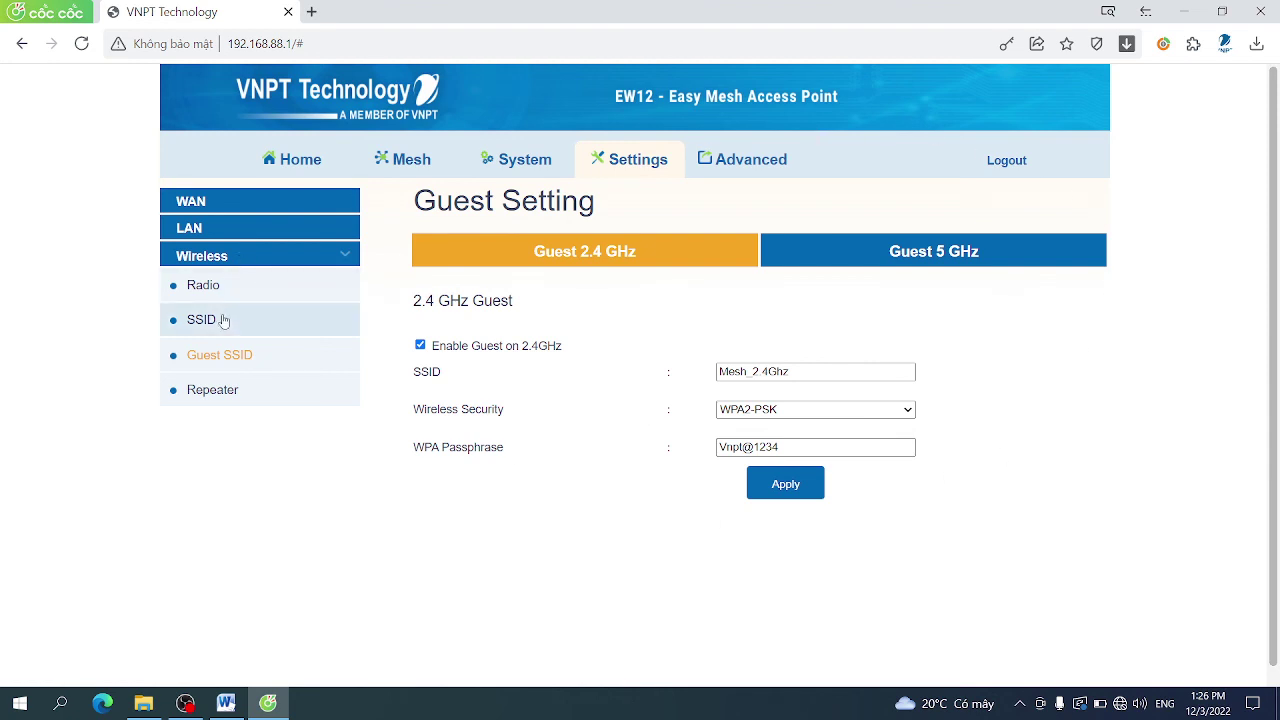
left_click(315, 168)
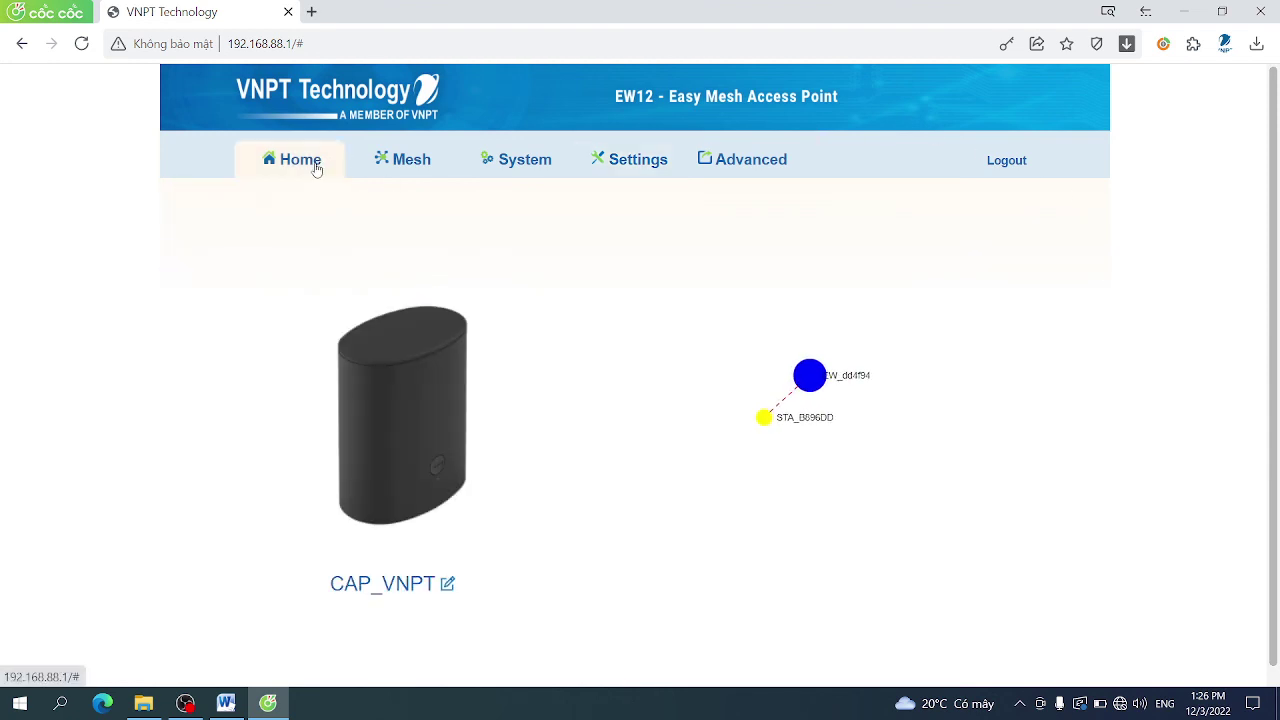
left_click(420, 170)
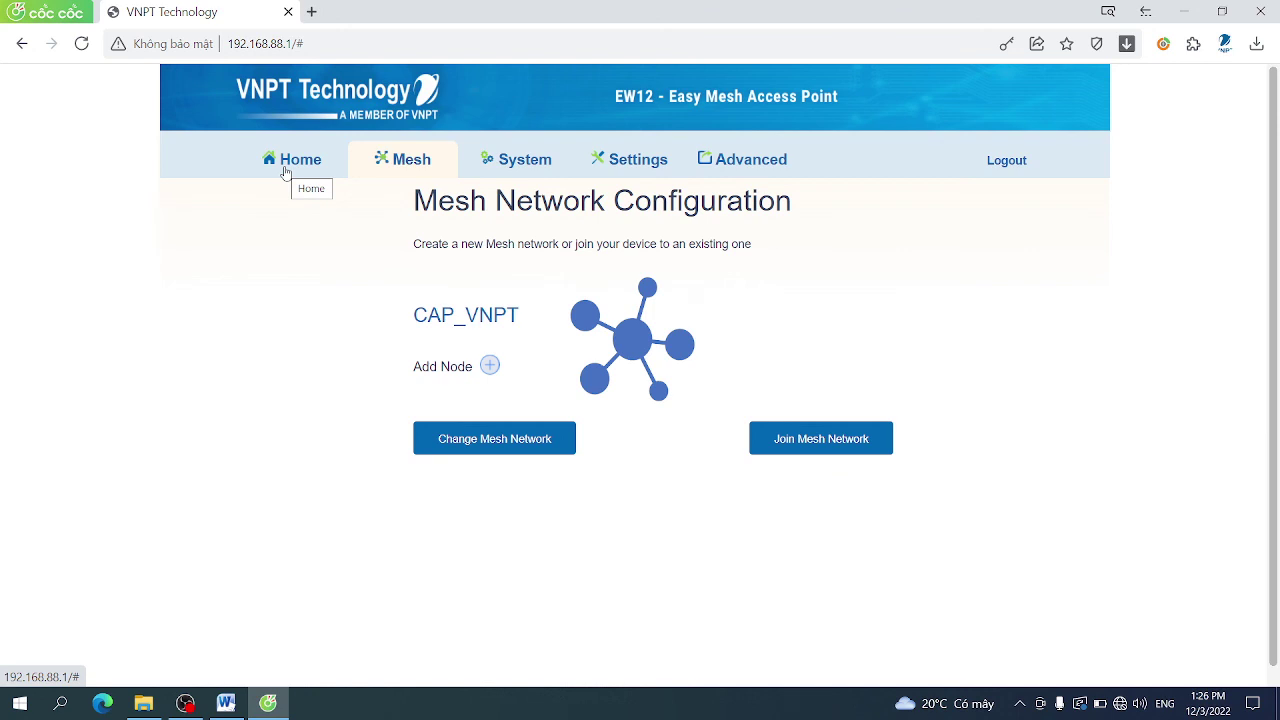
Return to the Wi-Fi Mesh guide in Word and scroll to the EW12SX section on page 7
left_click(226, 703)
scroll(551, 424, "down", 3)
scroll(551, 424, "down", 20)
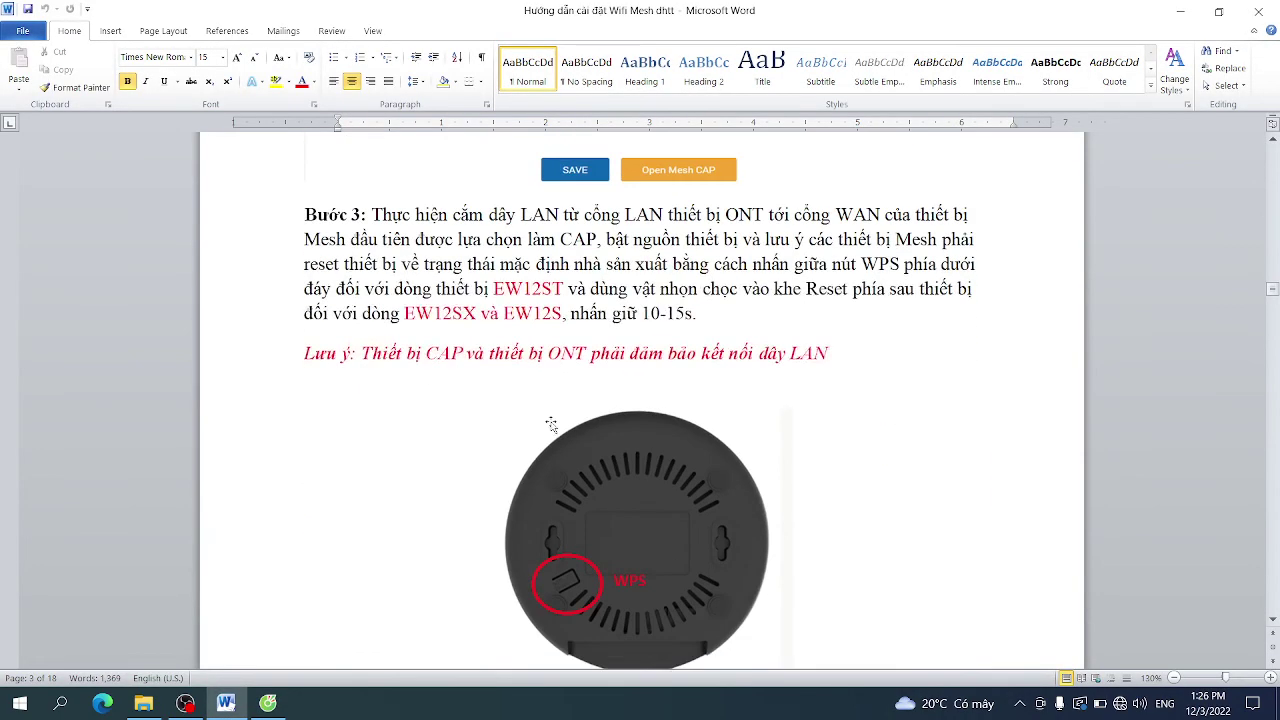
scroll(551, 424, "down", 3)
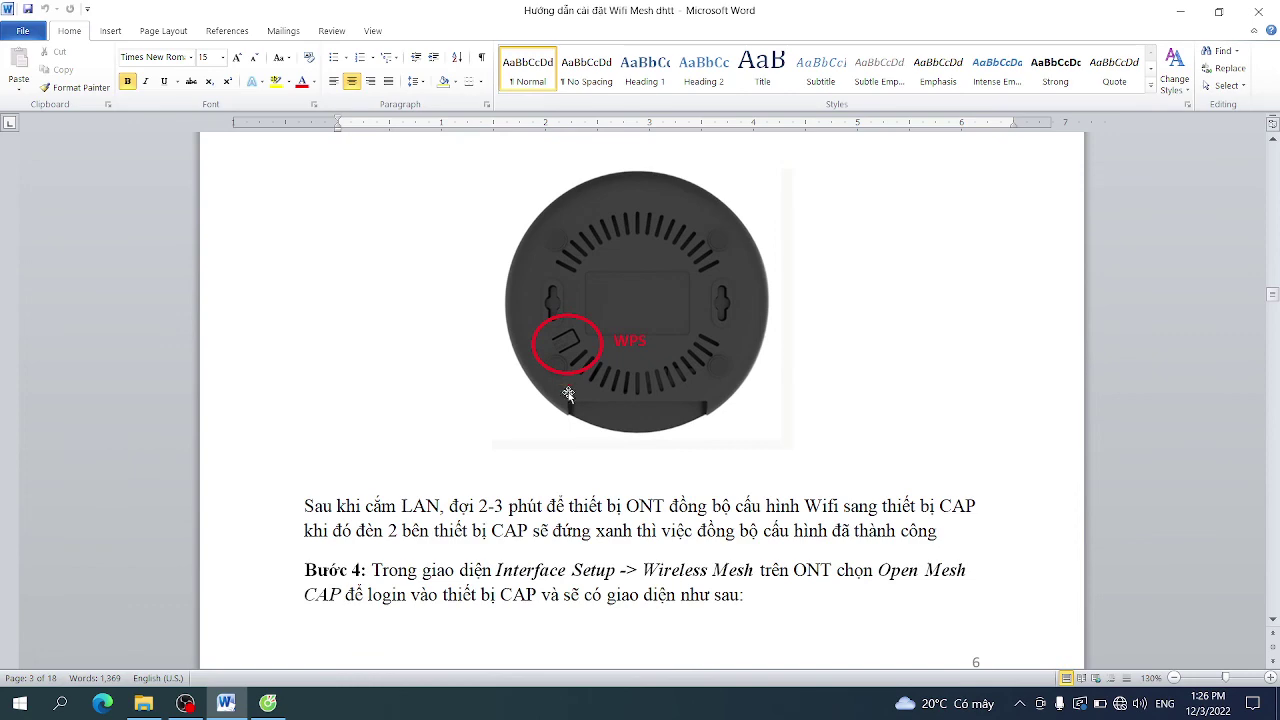
scroll(570, 360, "up", 3)
scroll(570, 360, "down", 10)
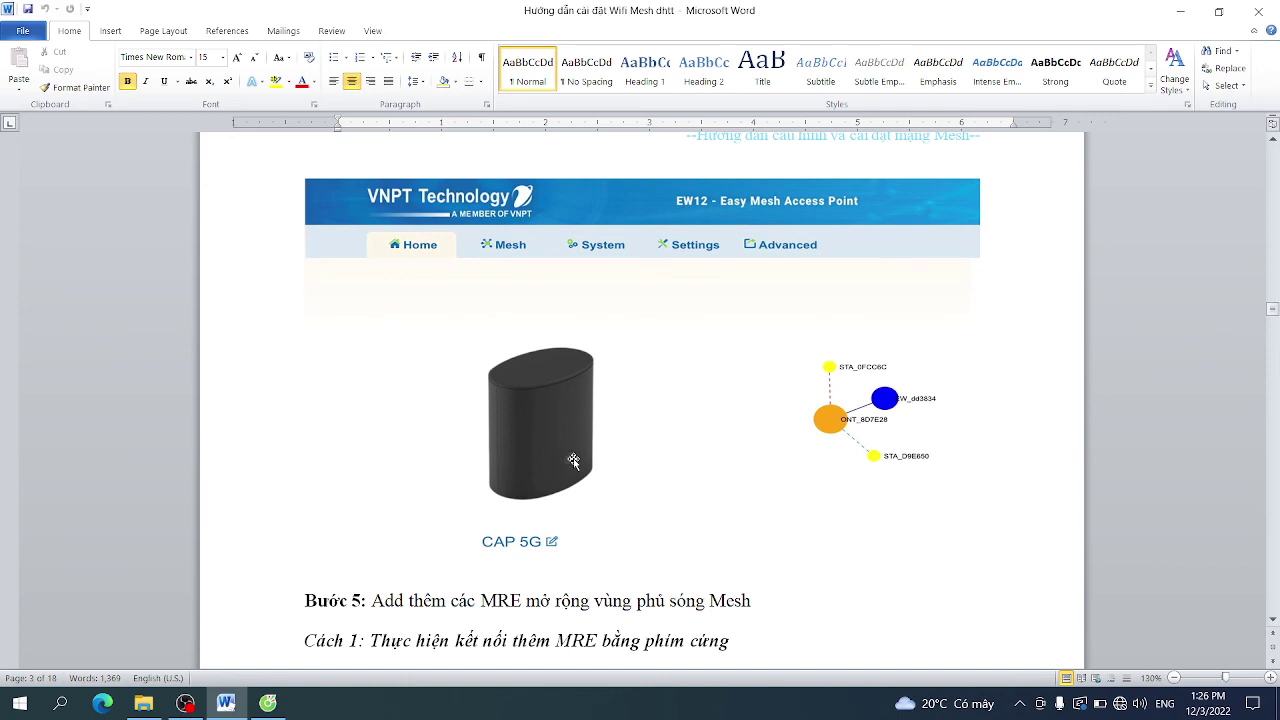
scroll(573, 460, "down", 10)
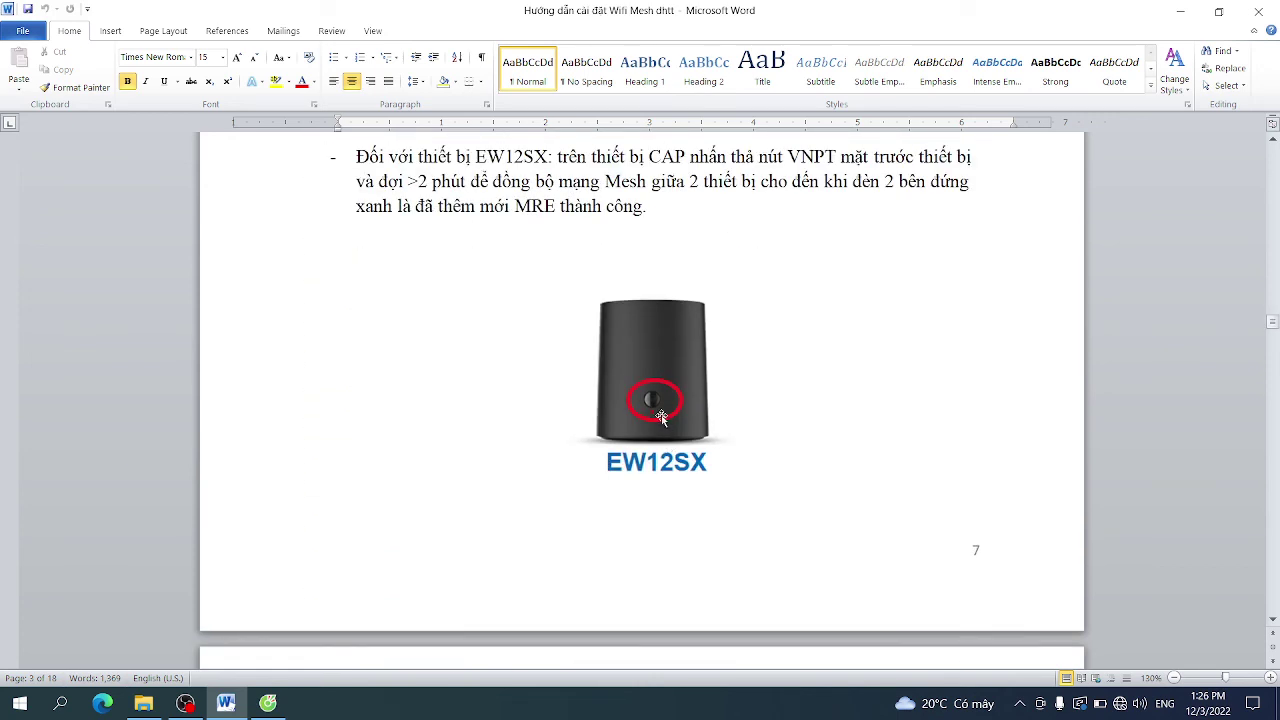